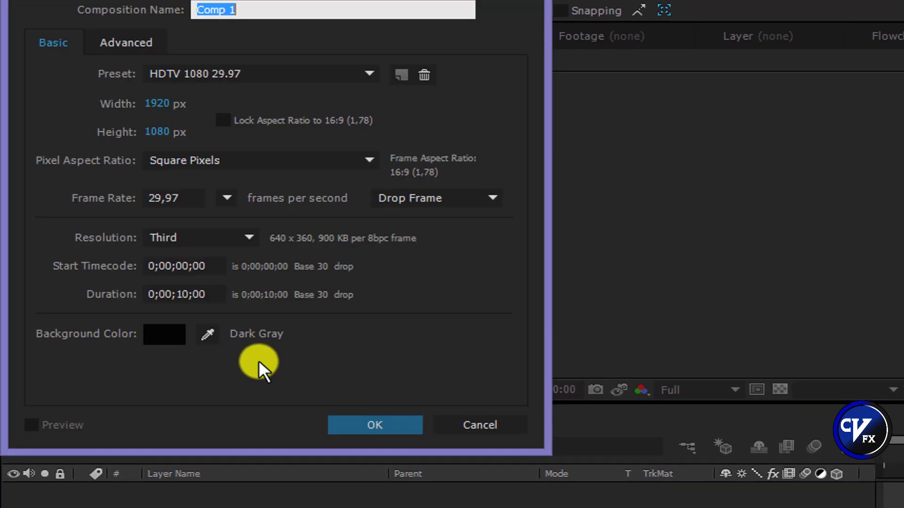
Create the composition Comp 1 at 1920 x 1080 px, 29.97 fps, with a duration of 10 seconds
left_click(157, 104)
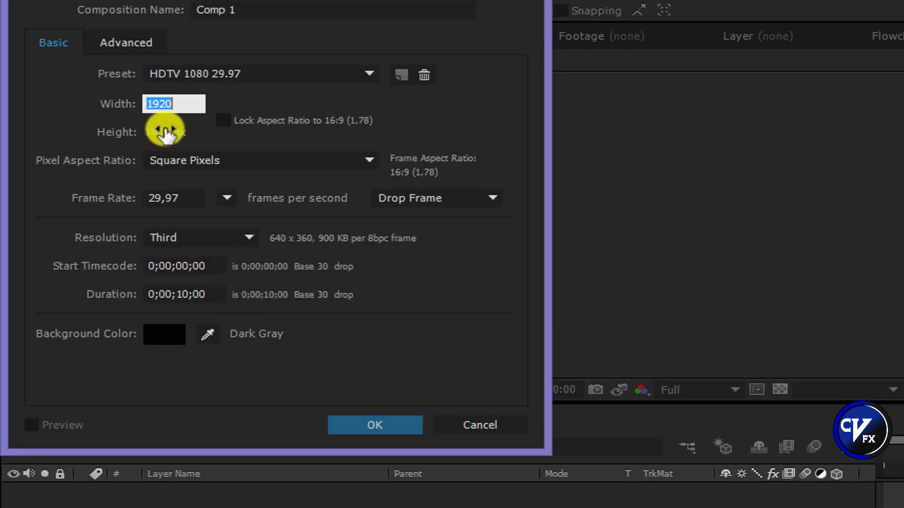
left_click(161, 131)
left_click(207, 294)
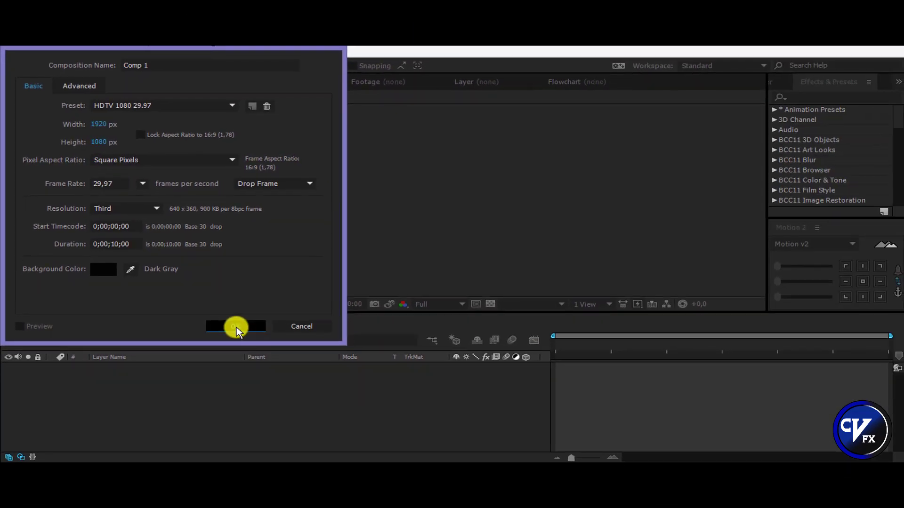
left_click(374, 425)
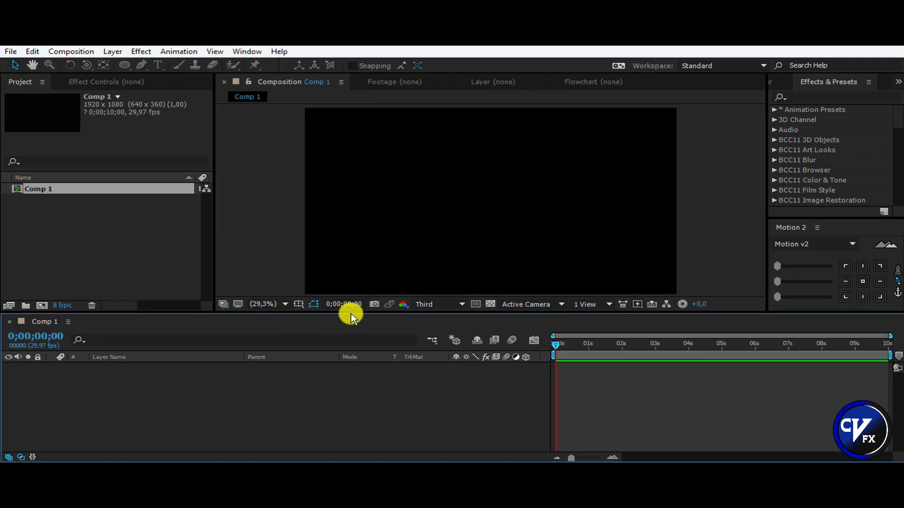
Add a black solid layer to Comp 1 at the composition size of 1920 x 1080 px
right_click(344, 399)
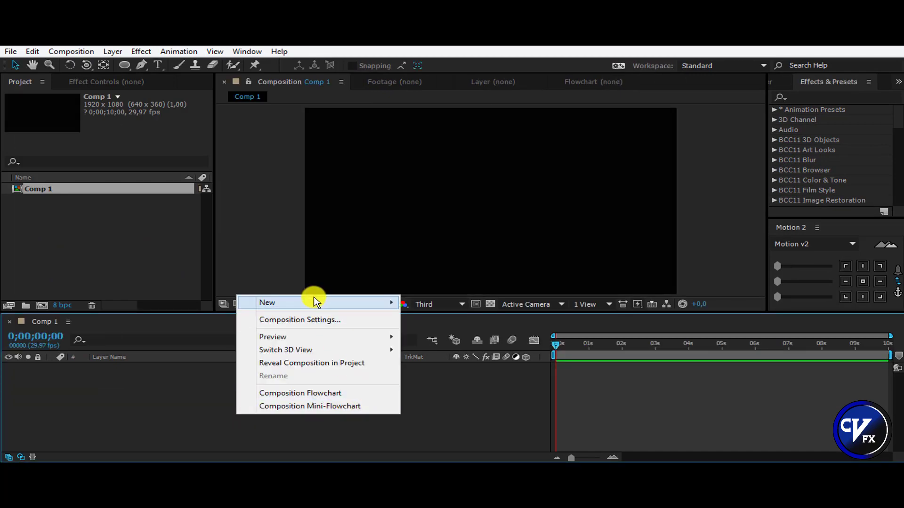
mouse_move(318, 301)
left_click(471, 332)
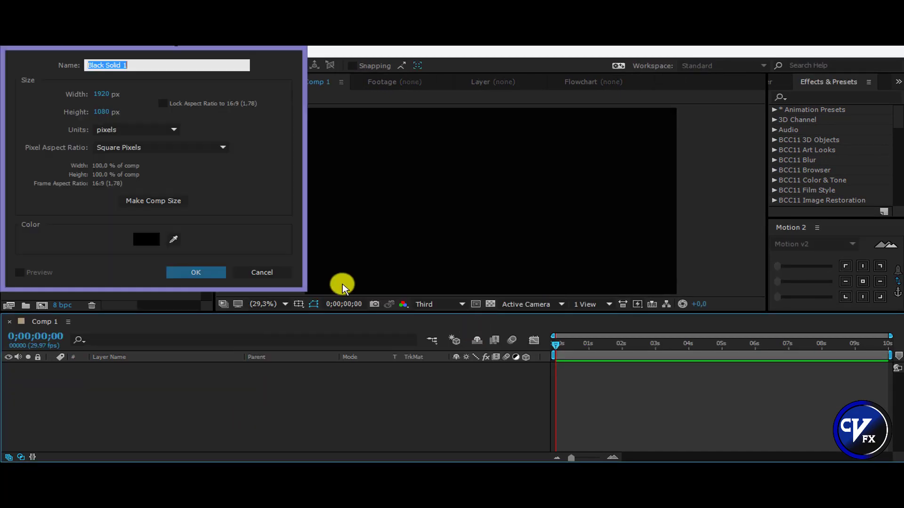
left_click(100, 93)
left_click(102, 110)
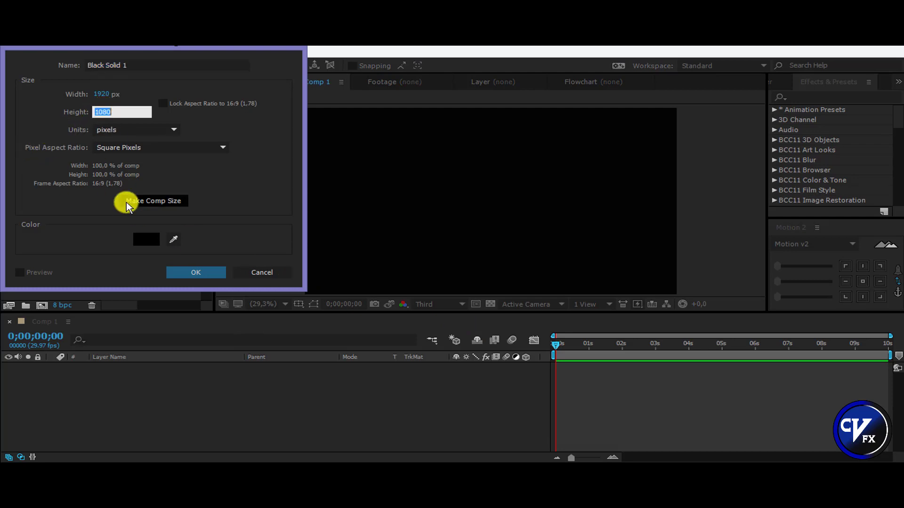
left_click(126, 200)
left_click(197, 271)
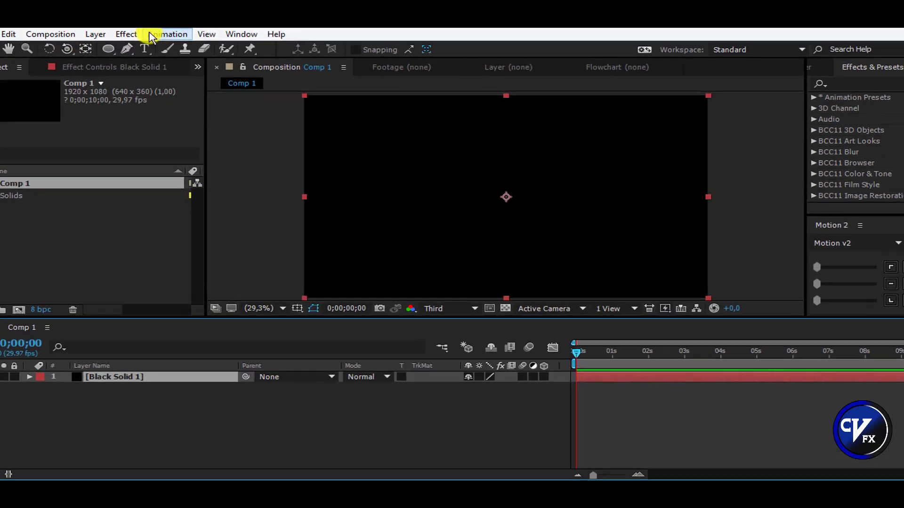
Apply the BCC Brick texture effect from BCC11 Textures to the black solid layer
left_click(141, 51)
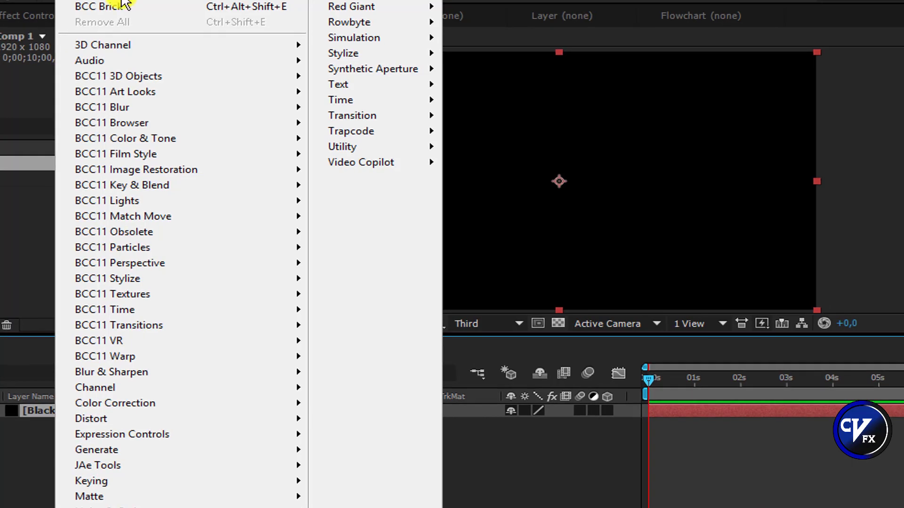
mouse_move(178, 51)
mouse_move(79, 4)
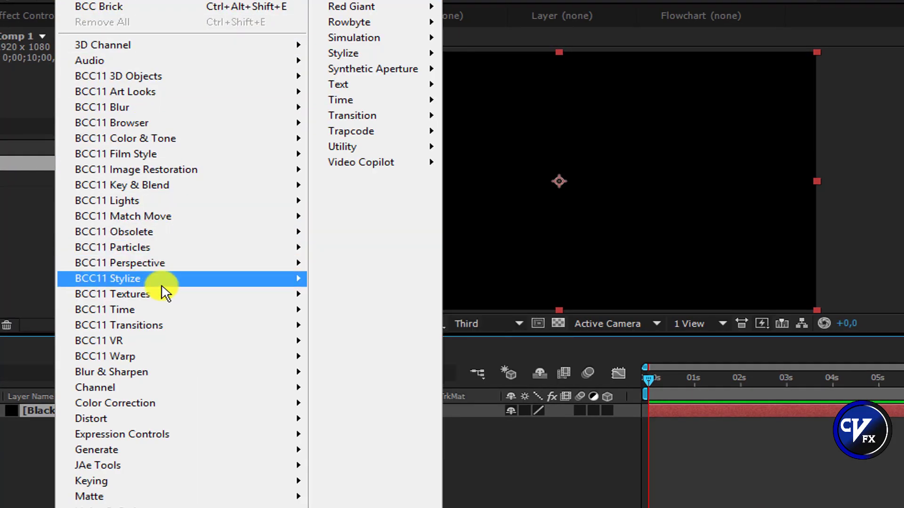
mouse_move(163, 301)
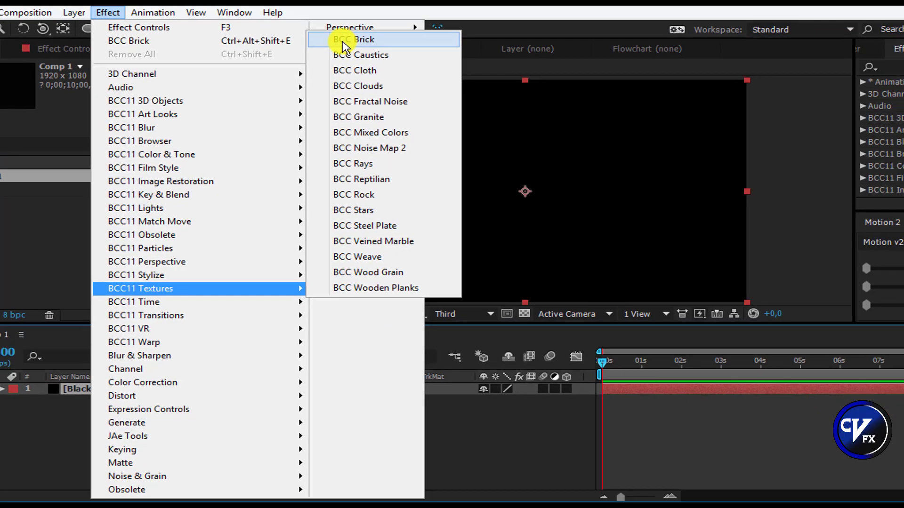
left_click(343, 41)
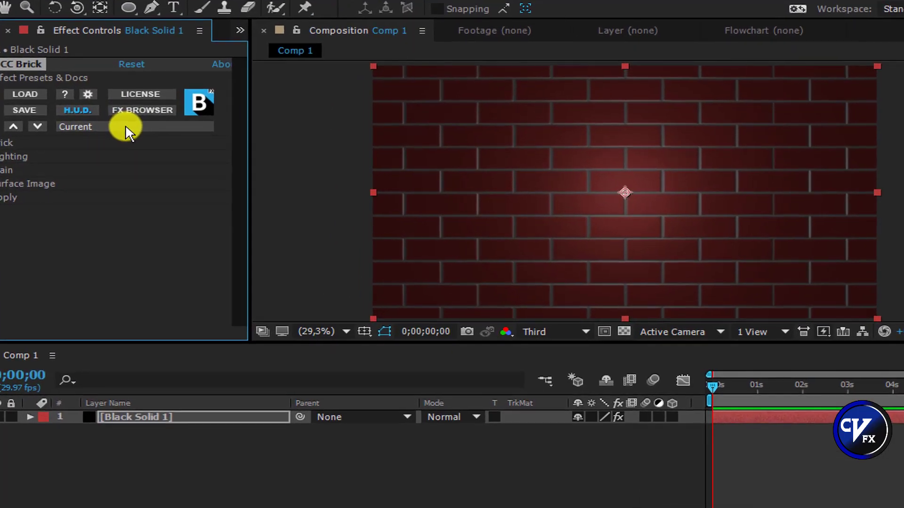
Try the BCC Brick presets stampedAluminum, softRedSpot, roughSquares, plastic and greyVarWithSoftSpot on the solid
left_click(125, 153)
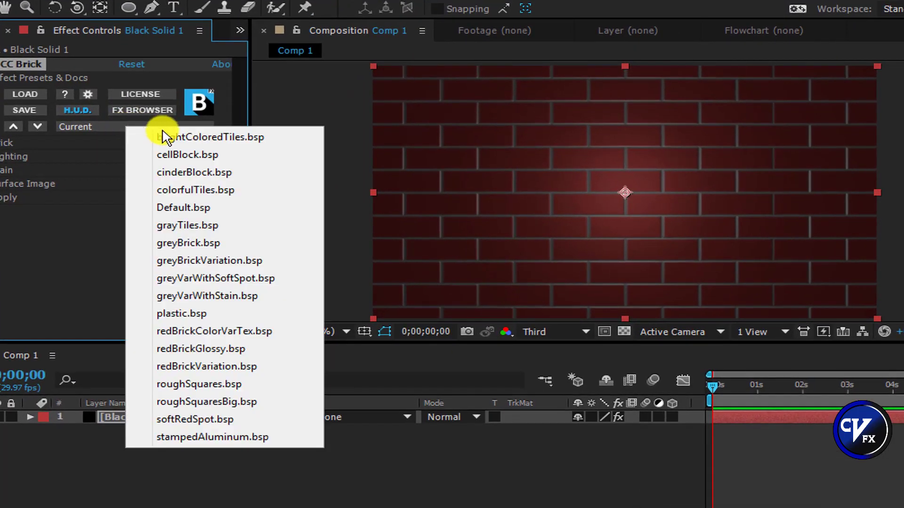
left_click(198, 437)
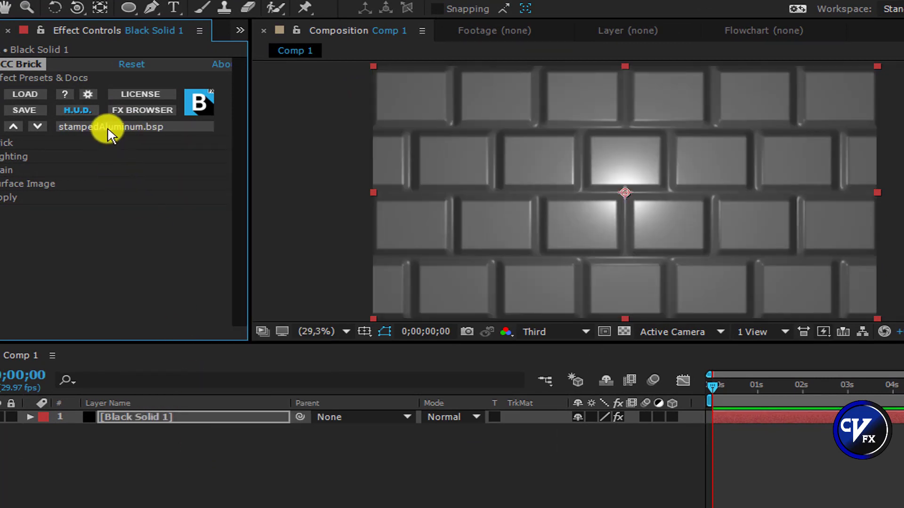
left_click(107, 127)
left_click(140, 420)
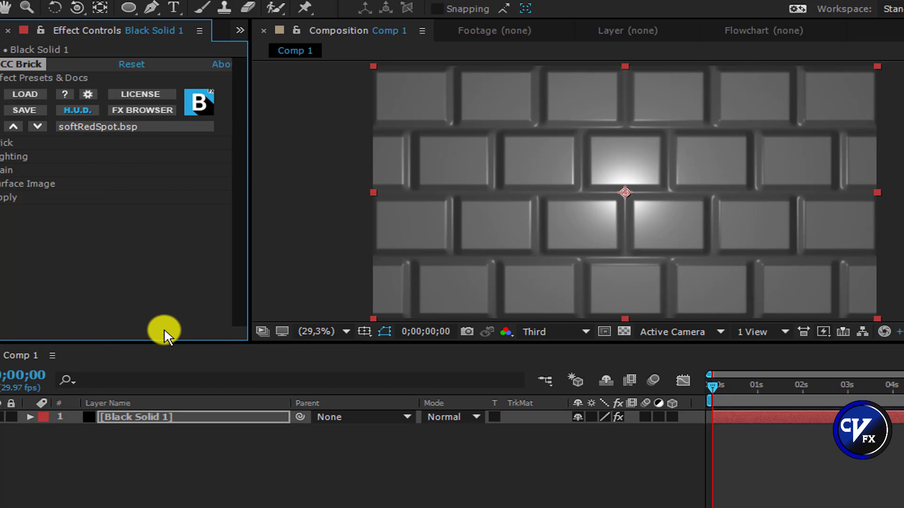
left_click(100, 130)
left_click(164, 381)
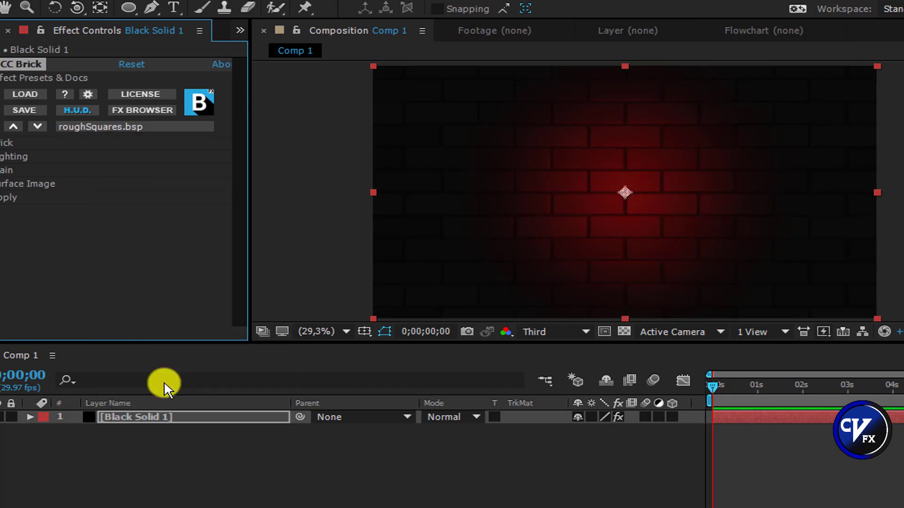
left_click(99, 126)
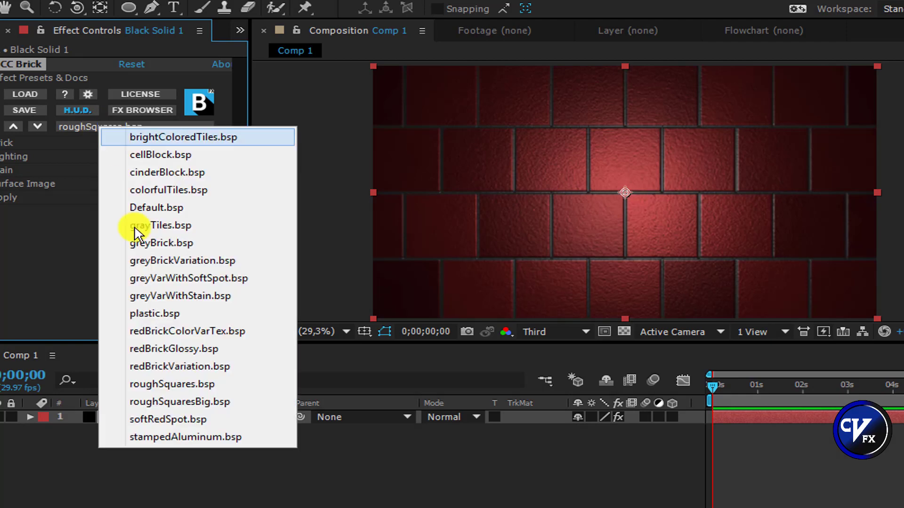
left_click(145, 313)
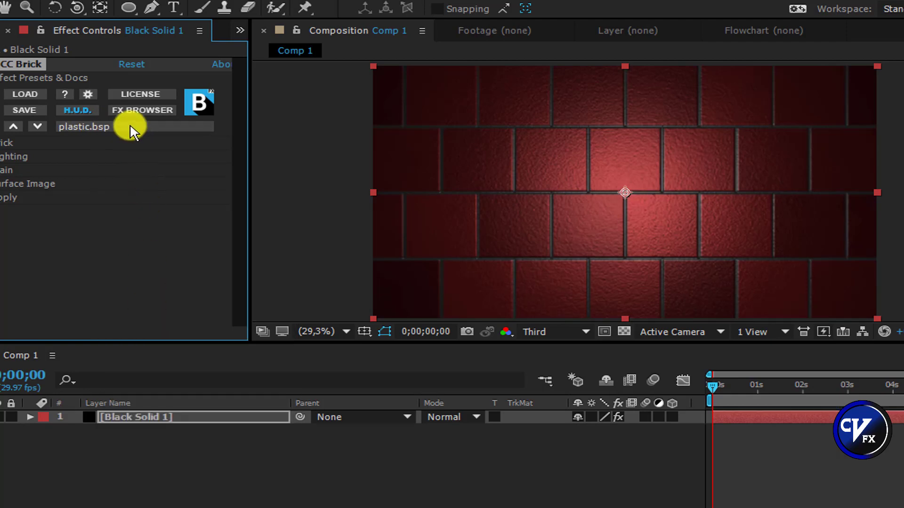
left_click(127, 126)
left_click(194, 279)
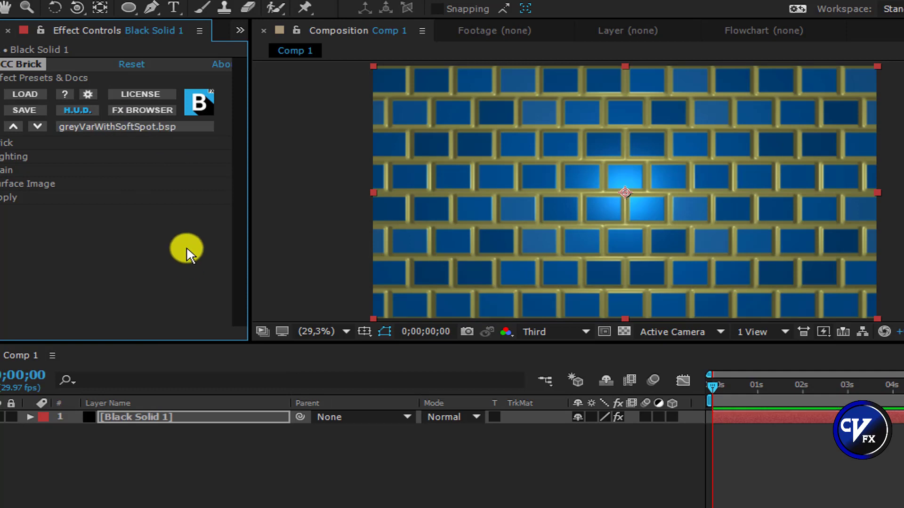
Apply the greyBrickVariation.bsp preset to the BCC Brick effect
left_click(133, 126)
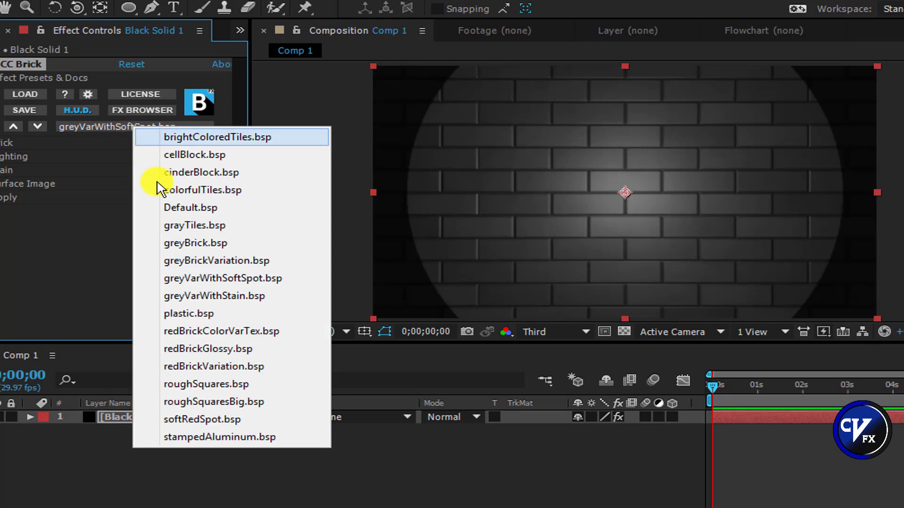
left_click(186, 261)
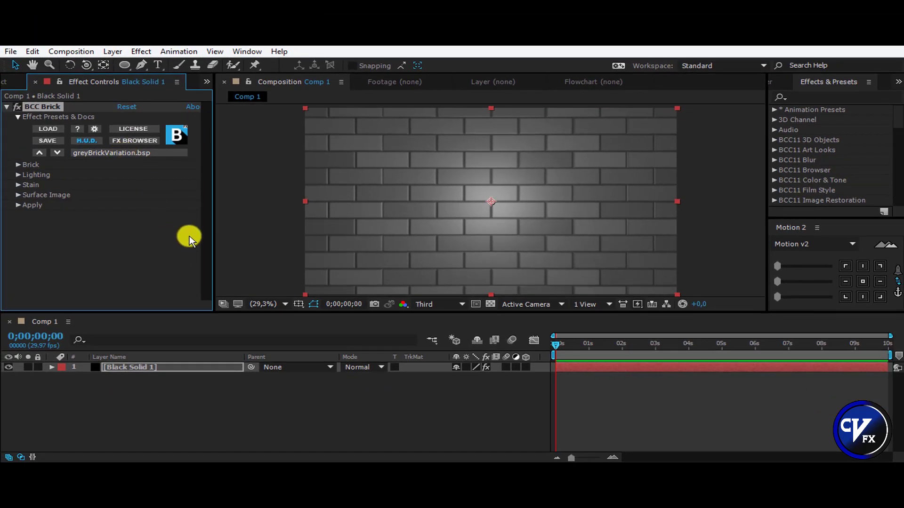
Set the Brick Color to bright red and the Mortar Color to dark gray 5B5B5B
left_click(18, 164)
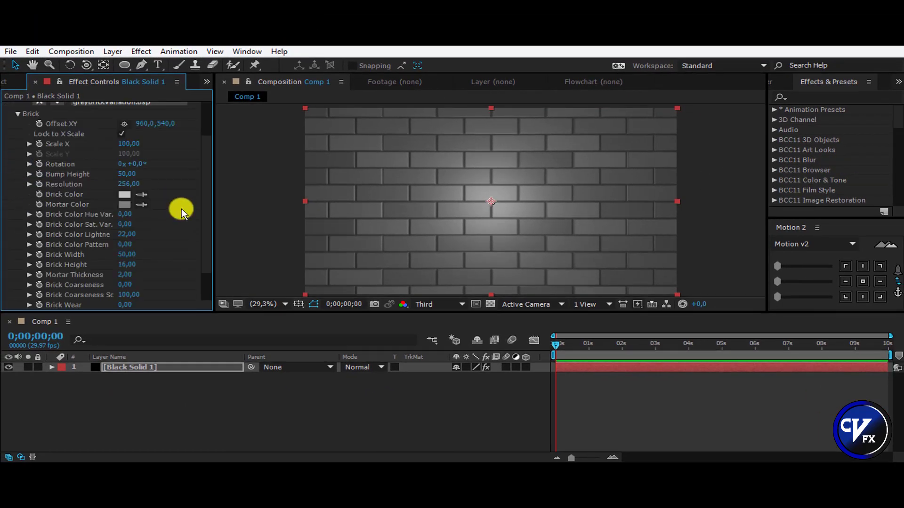
left_click(124, 197)
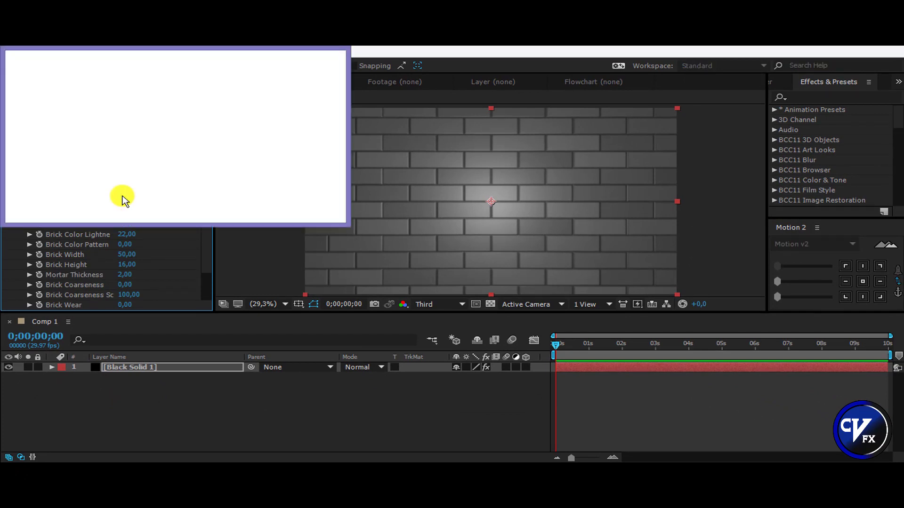
left_click_drag(185, 101, 199, 70)
left_click(321, 63)
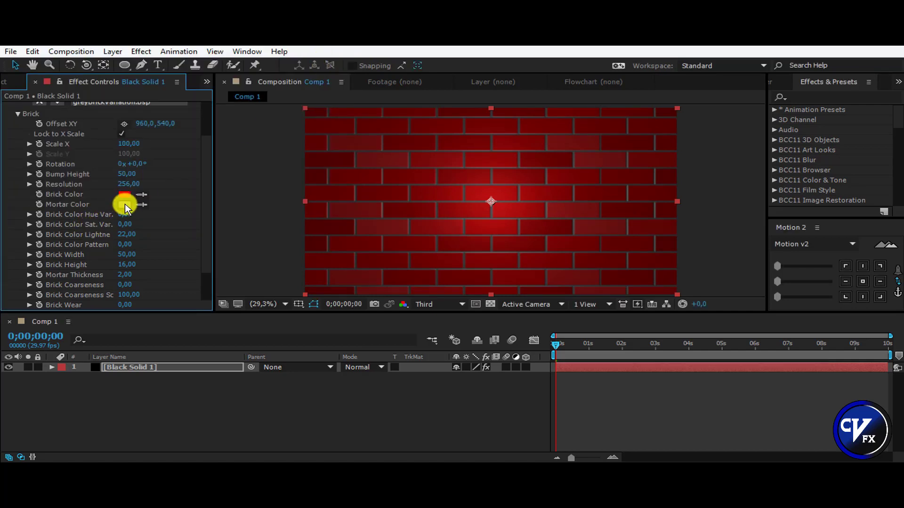
left_click(125, 204)
left_click_drag(30, 120, 16, 158)
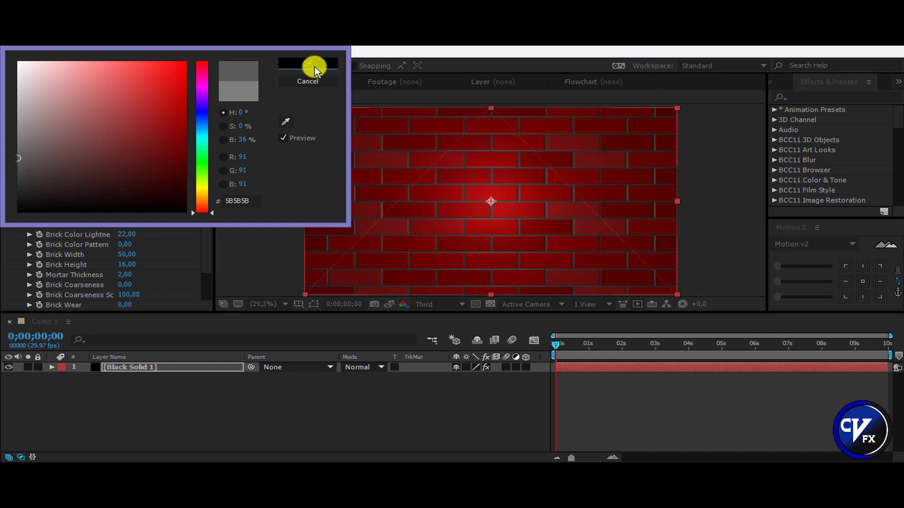
left_click(315, 67)
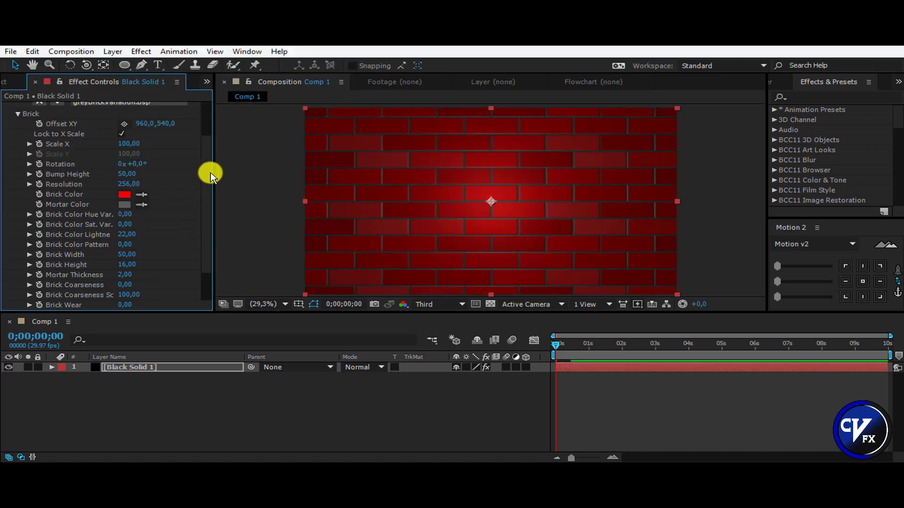
Move the brick effect's point light to the wall's upper-left corner, at about 142.5, 133.3
scroll(206, 222, "down", 3)
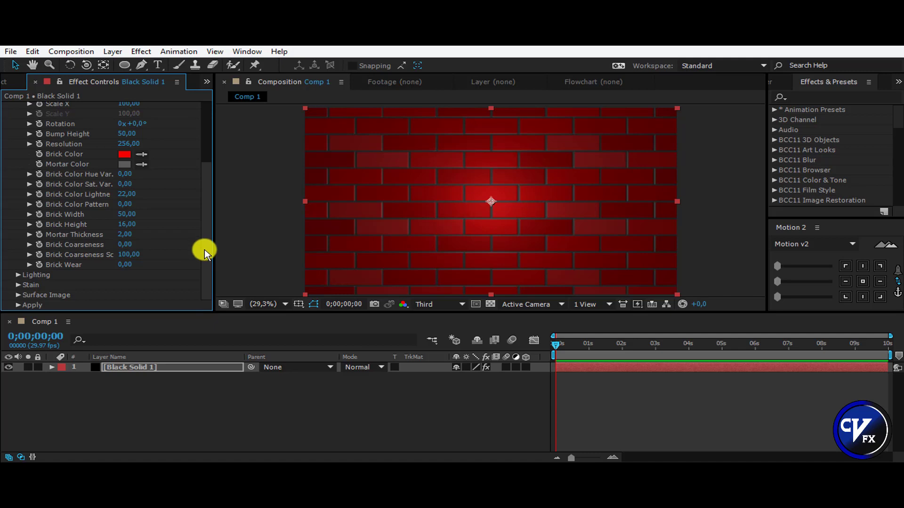
left_click(18, 275)
scroll(33, 283, "down", 5)
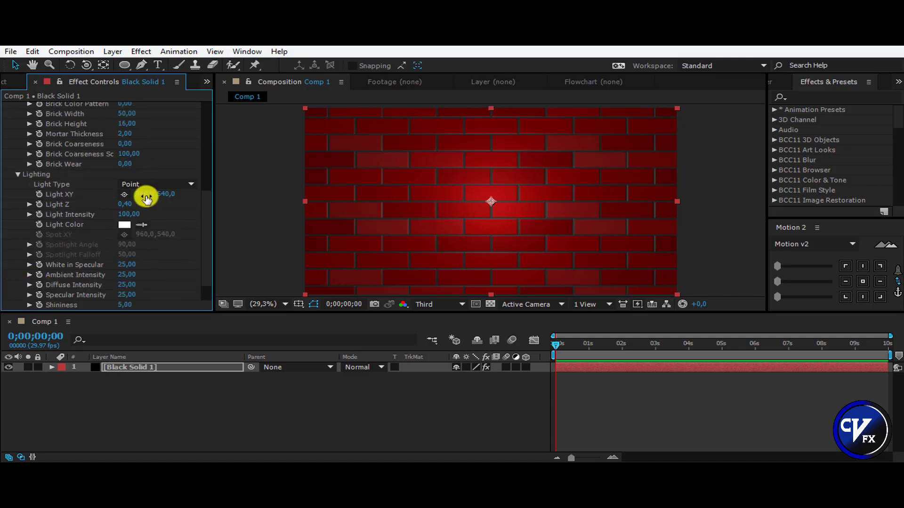
left_click_drag(147, 195, 70, 193)
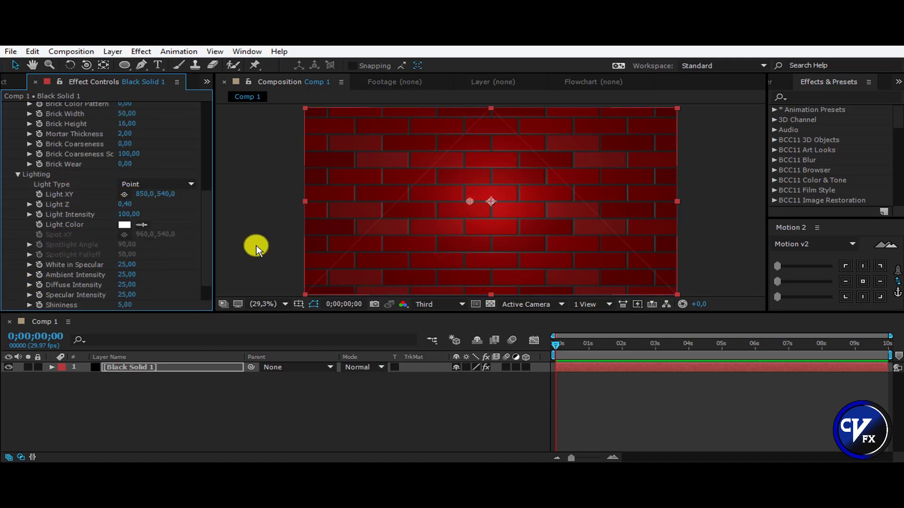
left_click_drag(470, 201, 468, 201)
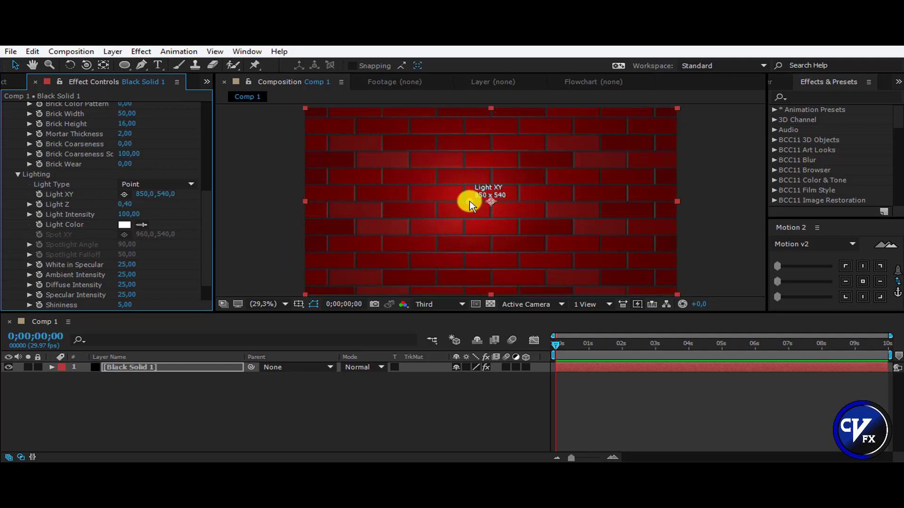
left_click_drag(352, 140, 332, 135)
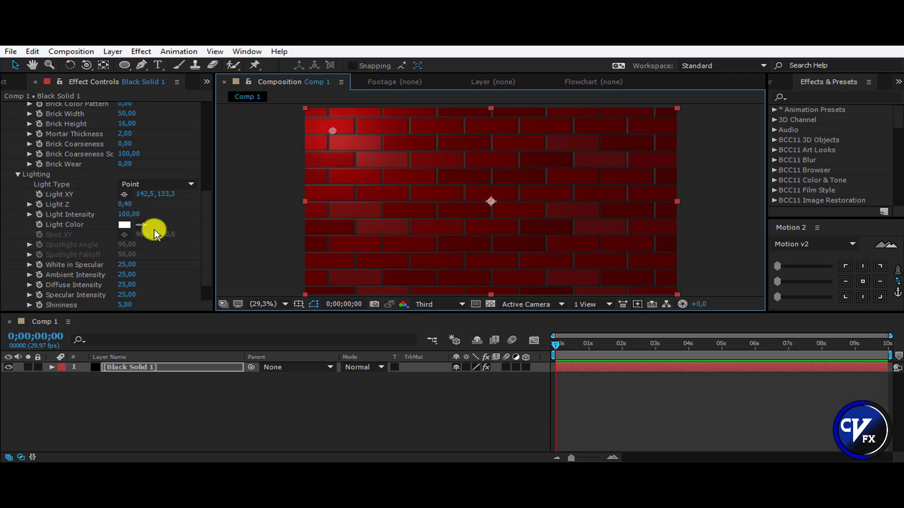
Raise the point light's Light Z to about 3.90 and fine-tune it slightly lower to brighten the whole wall
left_click_drag(124, 207, 148, 207)
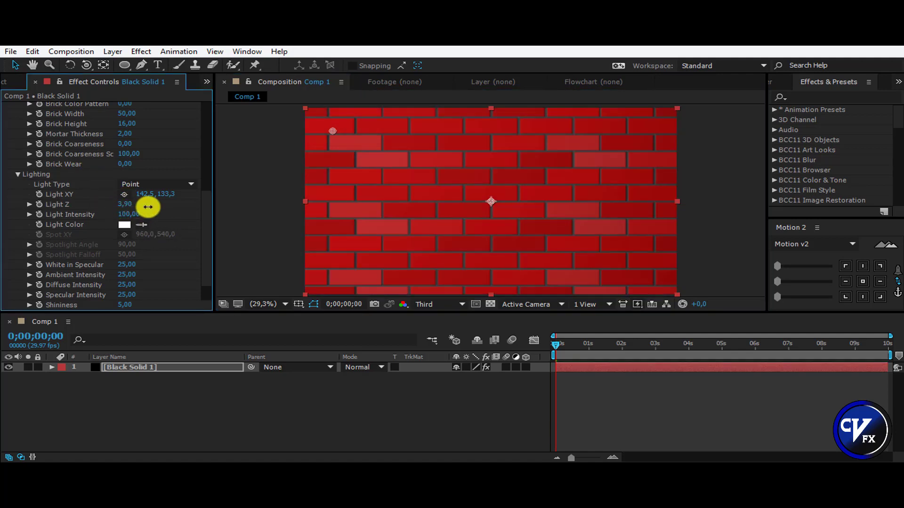
left_click(121, 206)
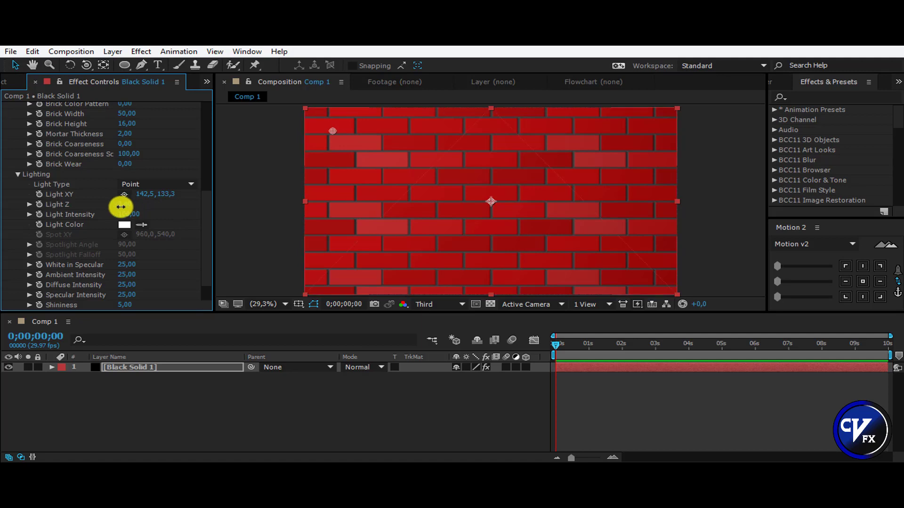
left_click_drag(122, 211, 123, 208)
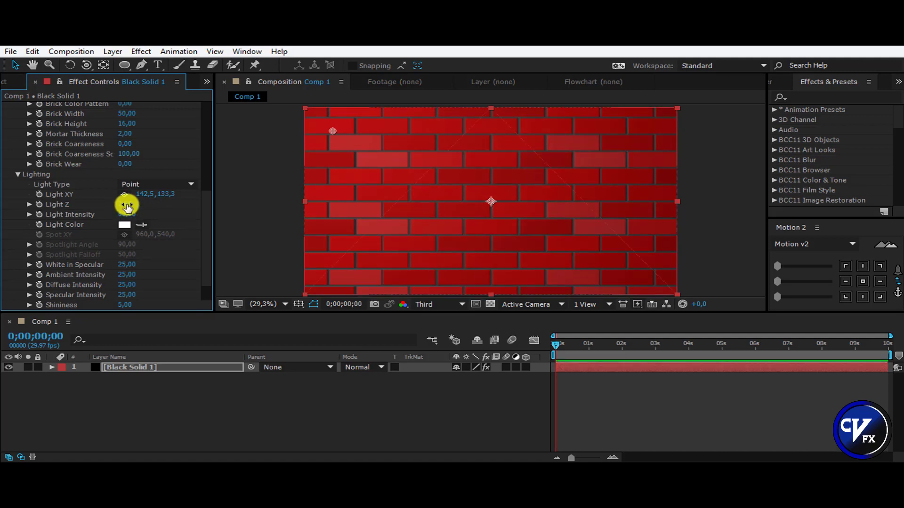
left_click(120, 207)
left_click_drag(119, 206, 116, 207)
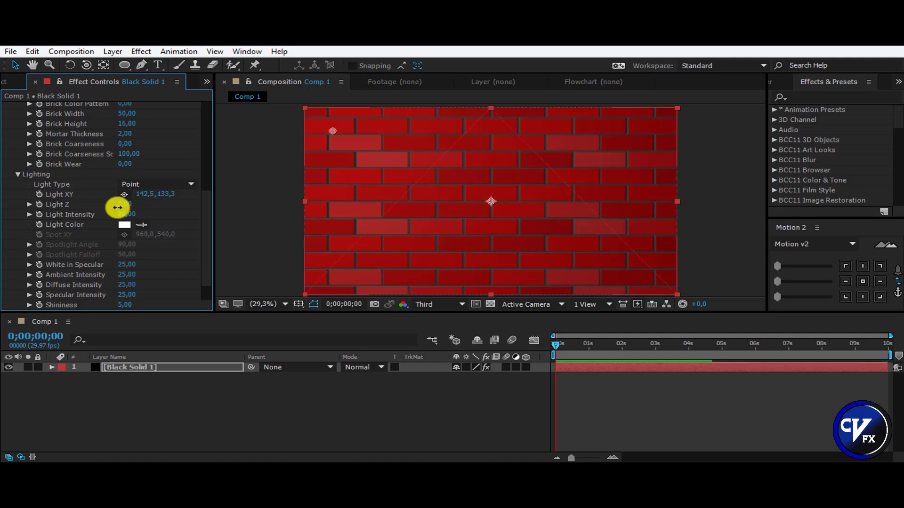
Set the brick effect's Light Color to blue 3A50FA and move the point light closer to the wall's upper-left corner, at about 87.8, 78.6
left_click(125, 224)
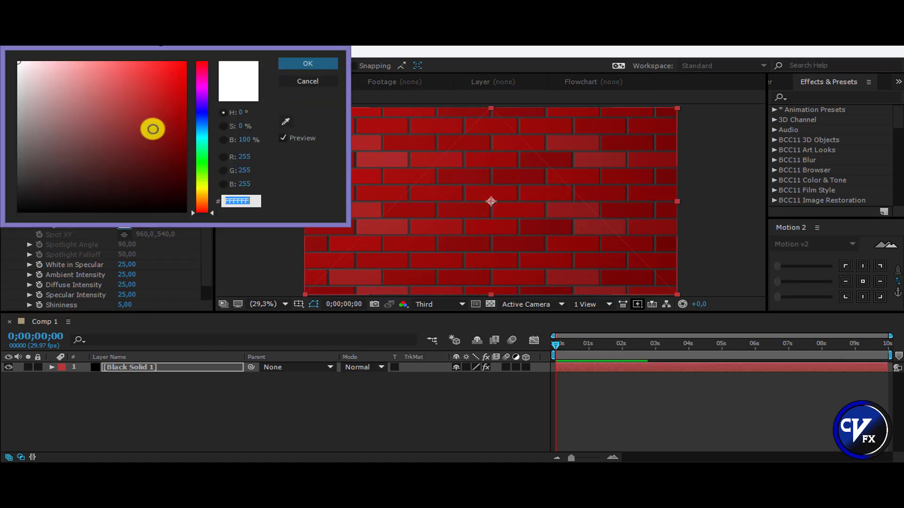
left_click(204, 114)
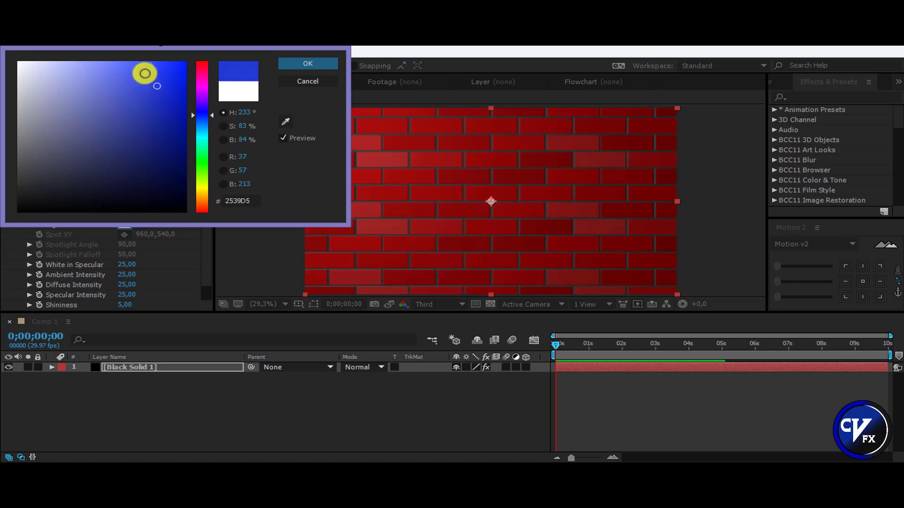
left_click_drag(146, 76, 147, 65)
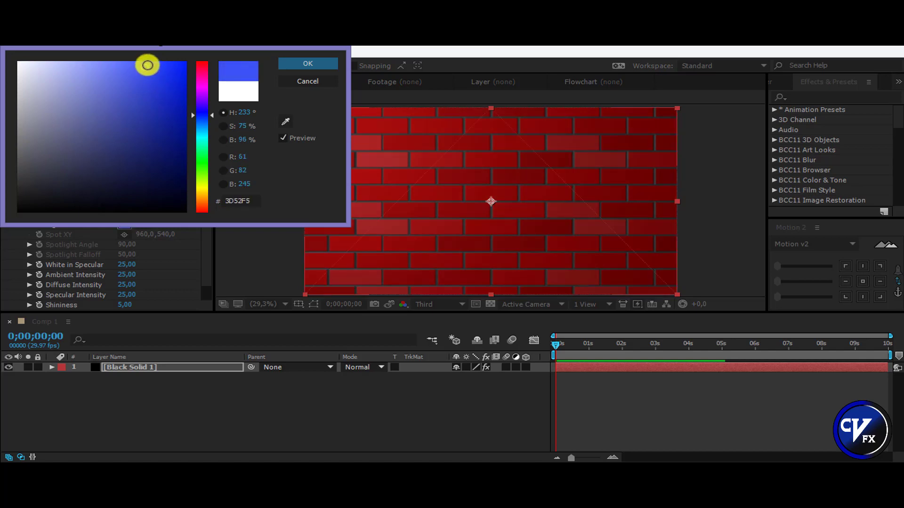
left_click(306, 63)
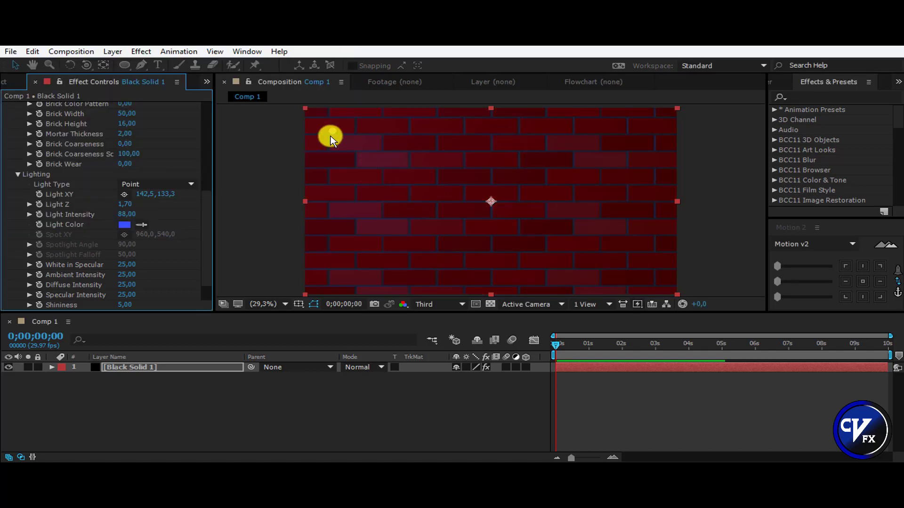
left_click_drag(332, 130, 322, 121)
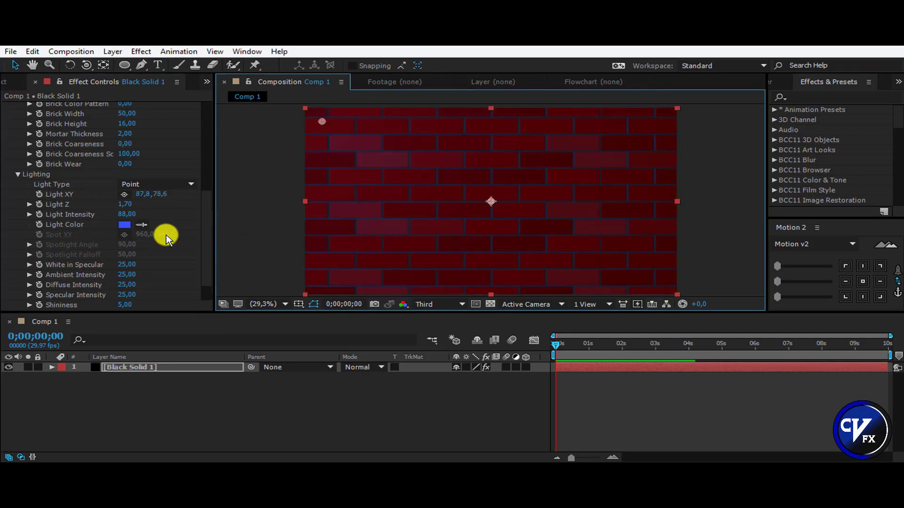
Raise the Light Intensity to 176, trying a paler Light Color before settling on a medium violet-blue
left_click(125, 225)
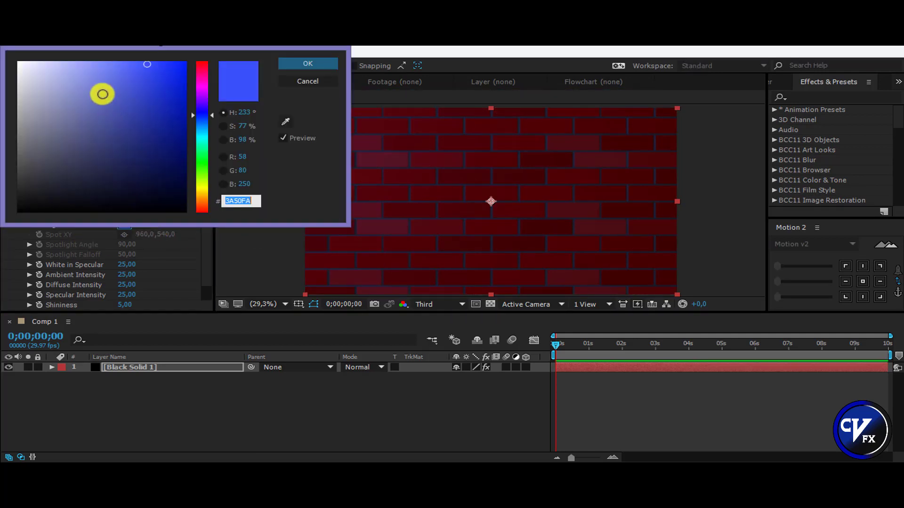
left_click(83, 62)
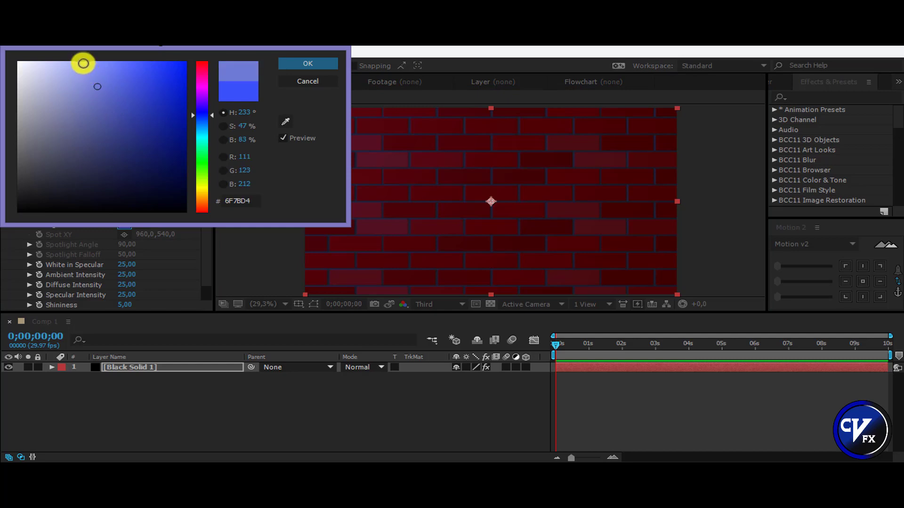
left_click(311, 64)
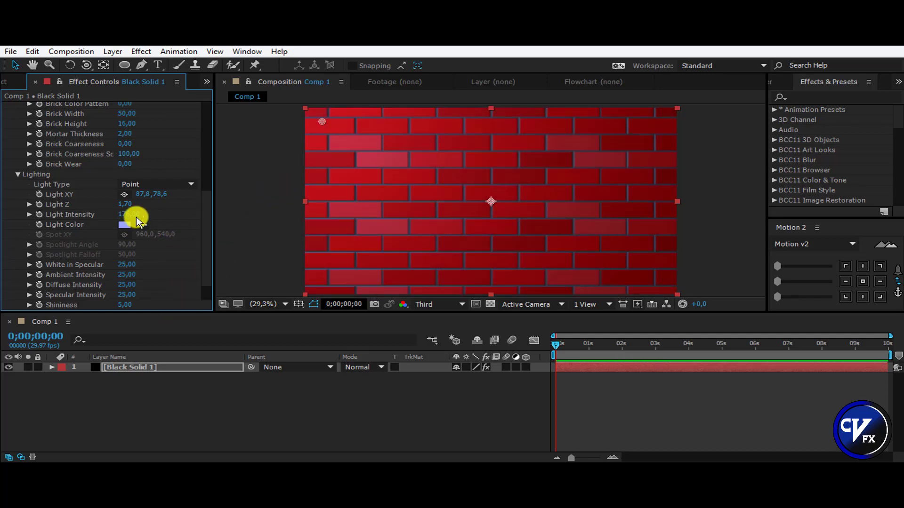
left_click(125, 225)
left_click_drag(111, 86, 137, 64)
left_click(307, 63)
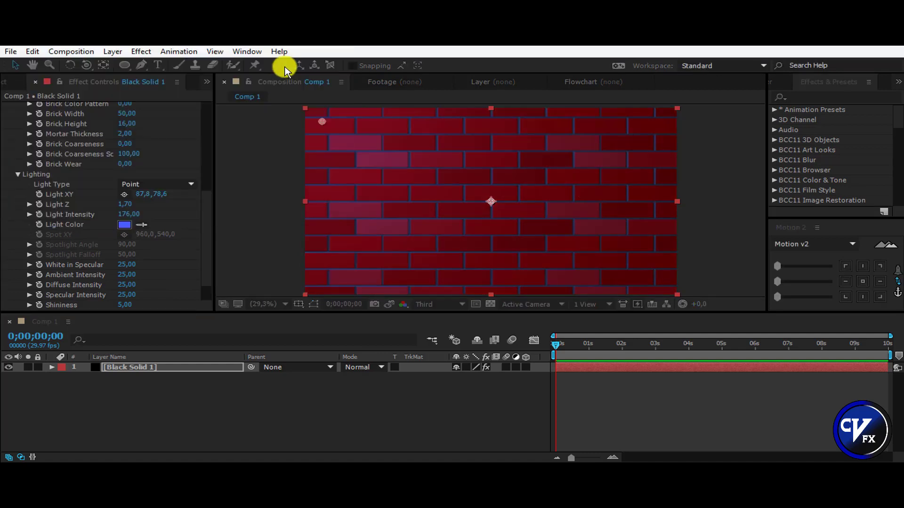
Set the Brick Color Pattern to 20, the Brick Color Sat. Var. to 18 and the Brick Width to 53.70
left_click_drag(207, 215, 203, 168)
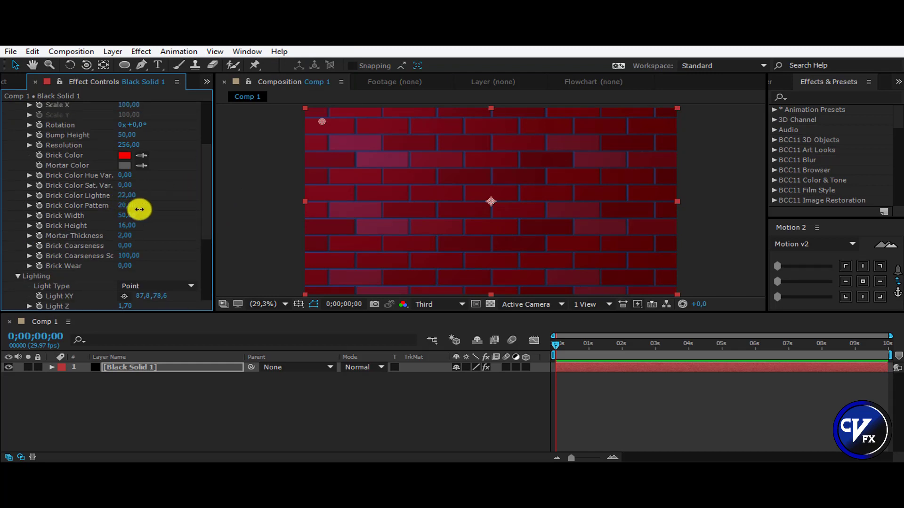
left_click_drag(139, 209, 139, 209)
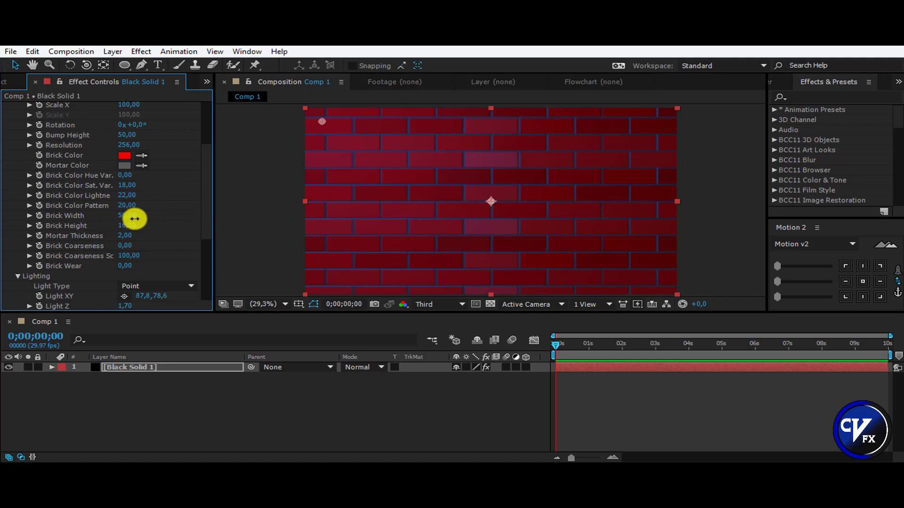
mouse_move(133, 218)
left_mouse_down()
mouse_move(125, 216)
mouse_move(146, 216)
left_mouse_up()
Unlock the brick's Y scale from X, then set Scale X to 119, Scale Y to 111 and Resolution to 299
scroll(152, 229, "up", 3)
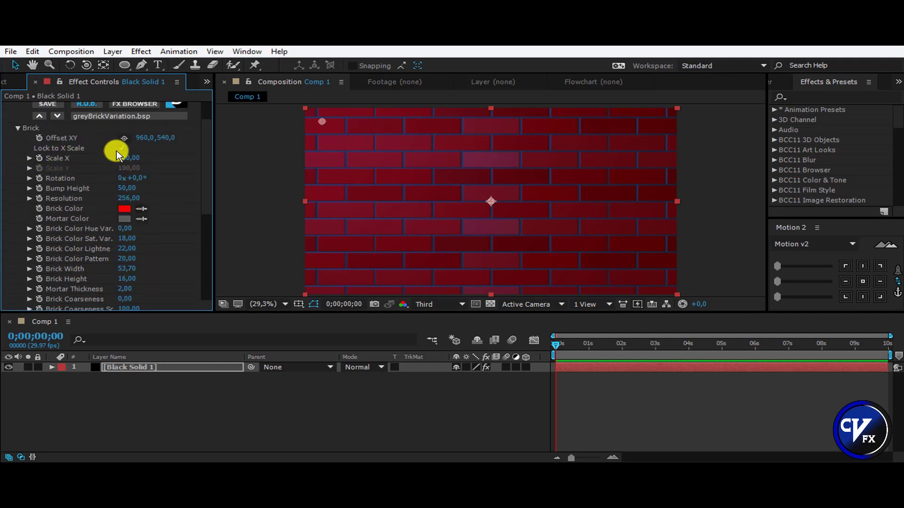
left_click(121, 149)
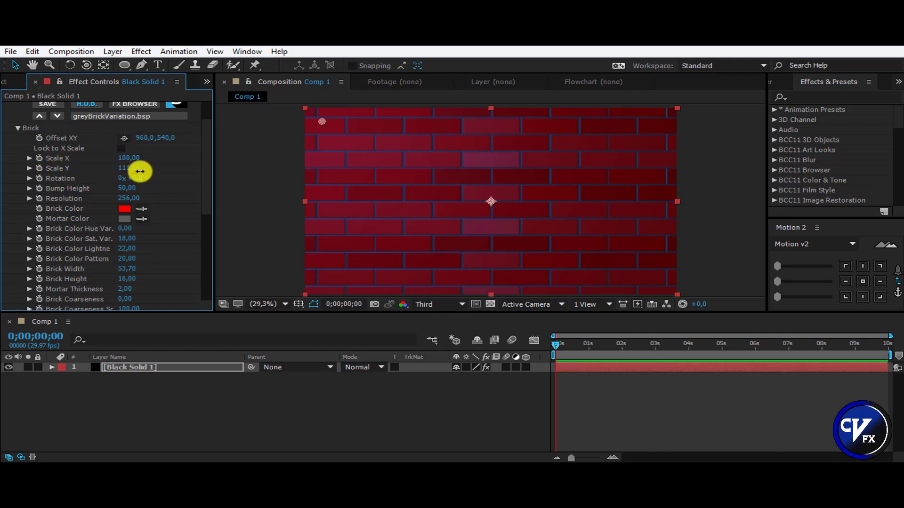
left_click_drag(125, 157, 148, 167)
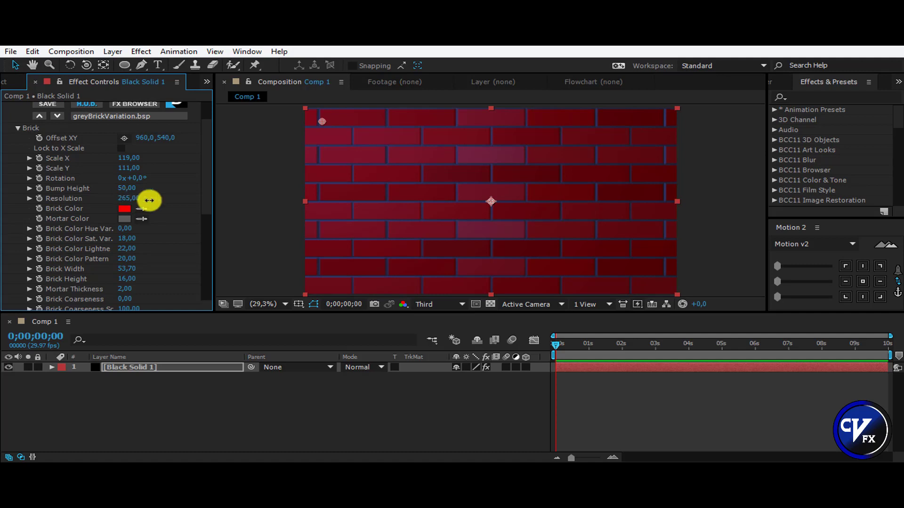
left_click_drag(152, 199, 152, 199)
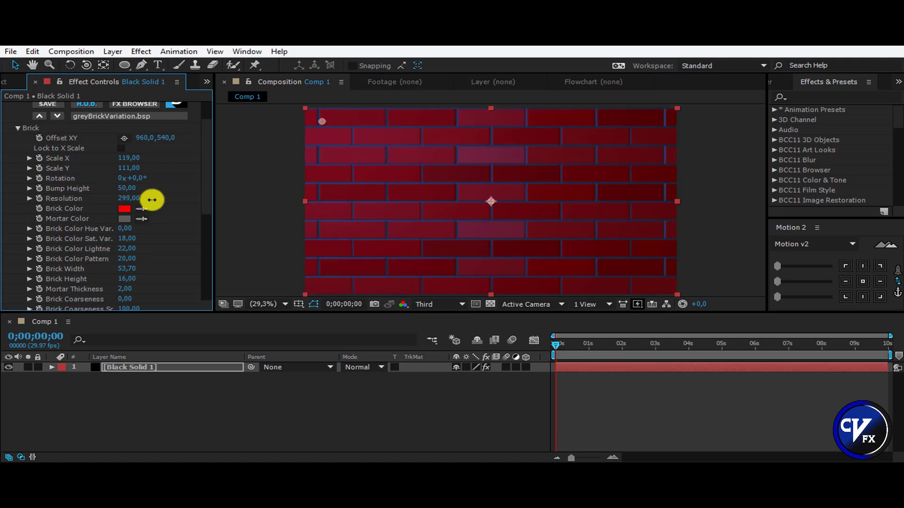
Add dark stains to the brick wall with a Stain Amount of 17
scroll(157, 230, "down", 1)
scroll(141, 217, "down", 6)
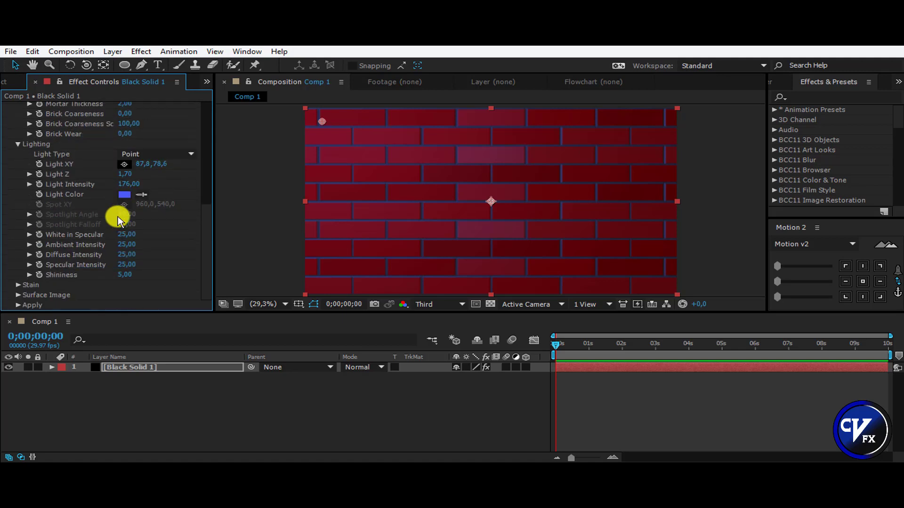
left_click(20, 284)
scroll(19, 235, "down", 2)
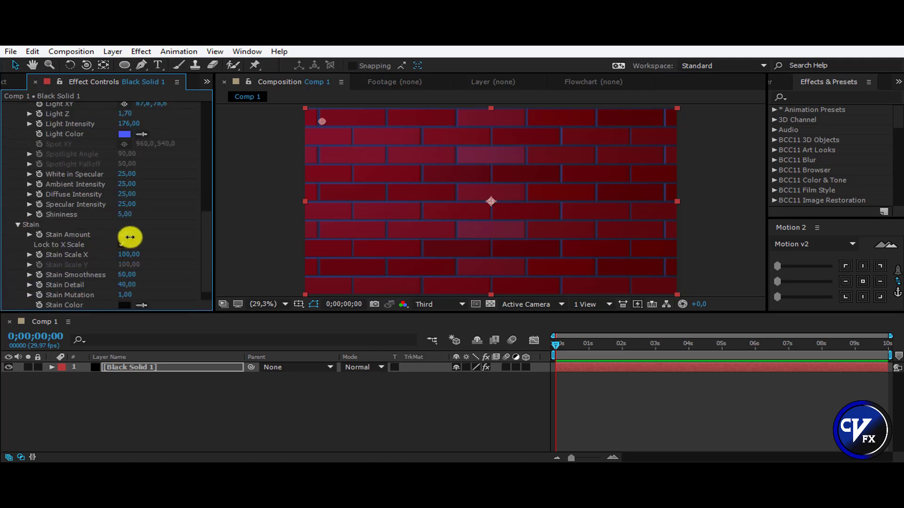
left_click_drag(130, 236, 140, 243)
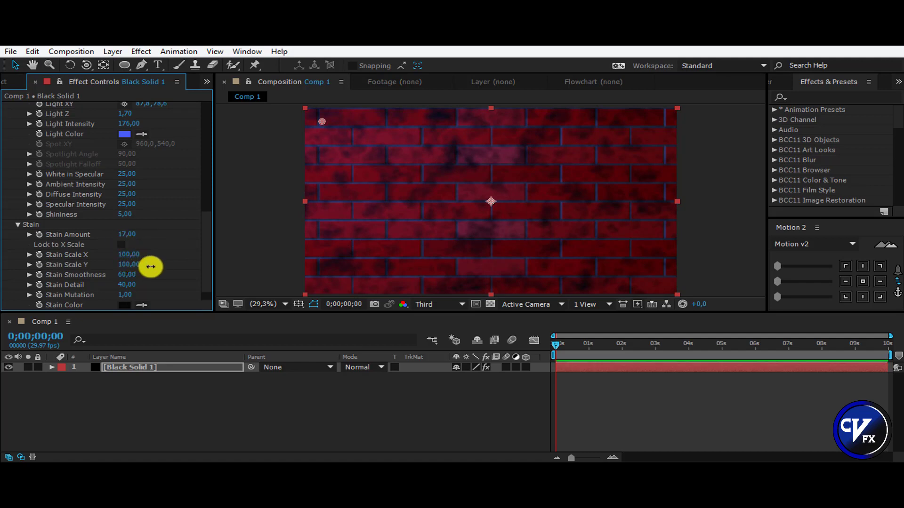
Set the Stain Scale Y to 110 and the Stain Detail to 41.40
left_click_drag(152, 266, 125, 263)
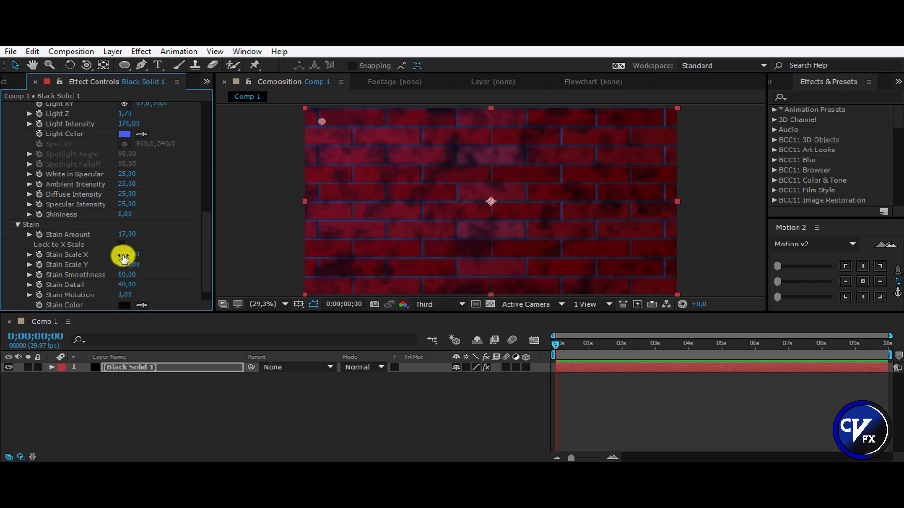
scroll(145, 258, "down", 2)
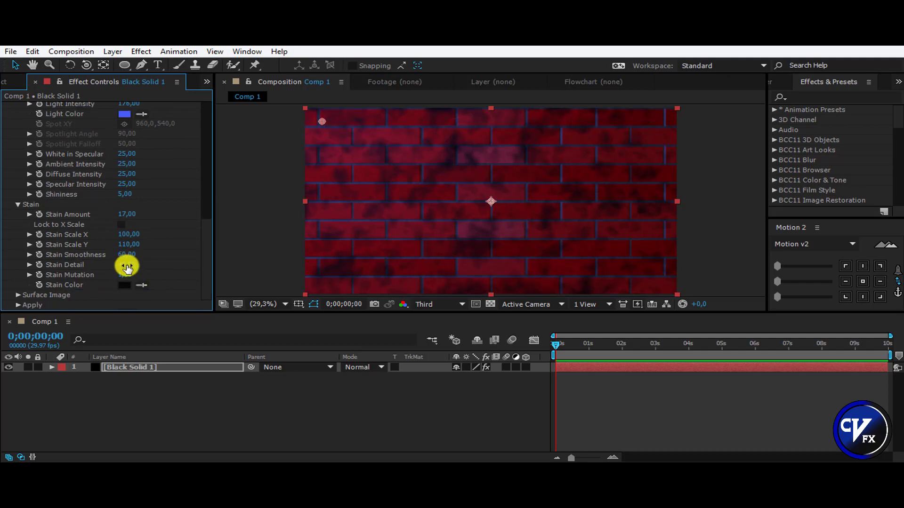
left_click_drag(127, 266, 144, 267)
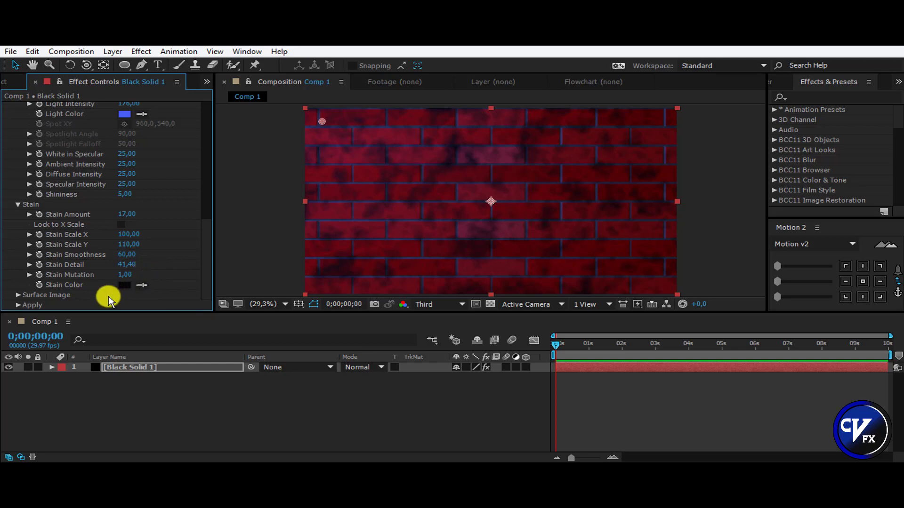
Try pale pink and light blue Stain Colors such as AAB2FF and C8CDFF, and settle on light red FB7474
left_click(125, 286)
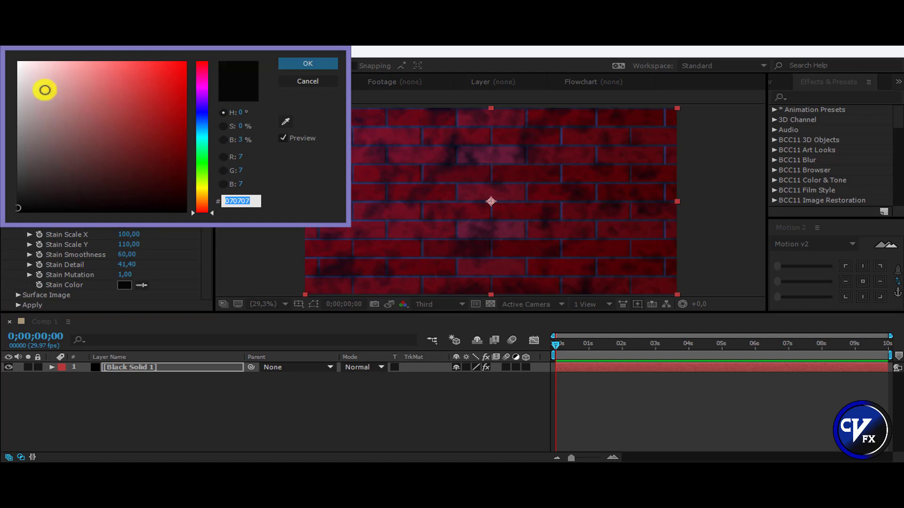
left_click(33, 81)
left_click_drag(39, 96, 35, 93)
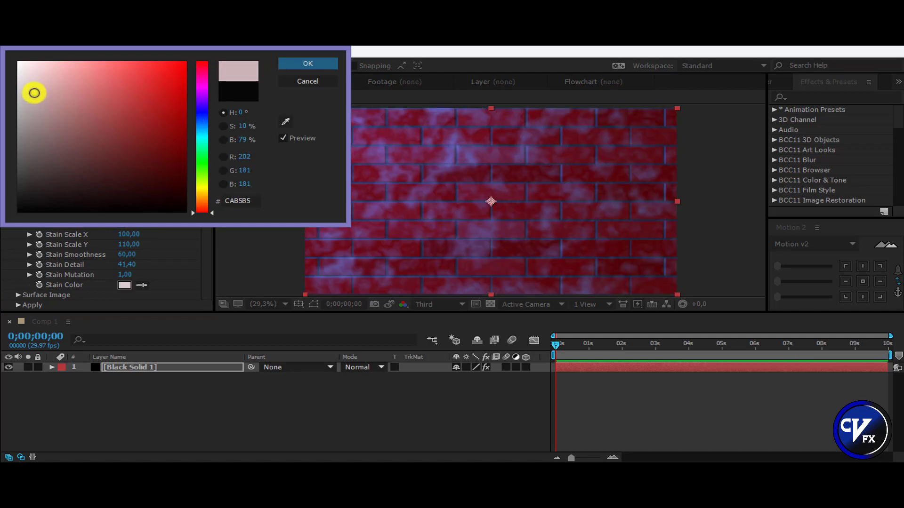
left_click(202, 114)
left_click(27, 82)
left_click(108, 61)
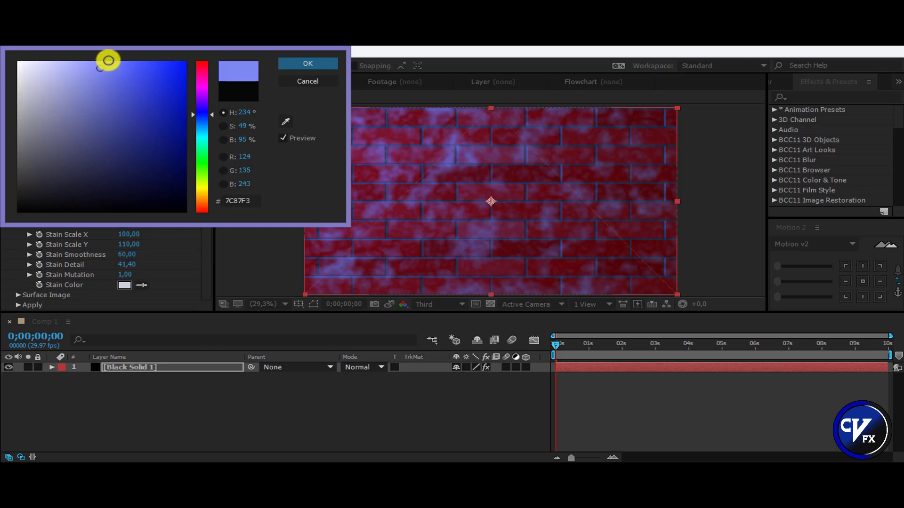
left_click_drag(74, 52, 72, 50)
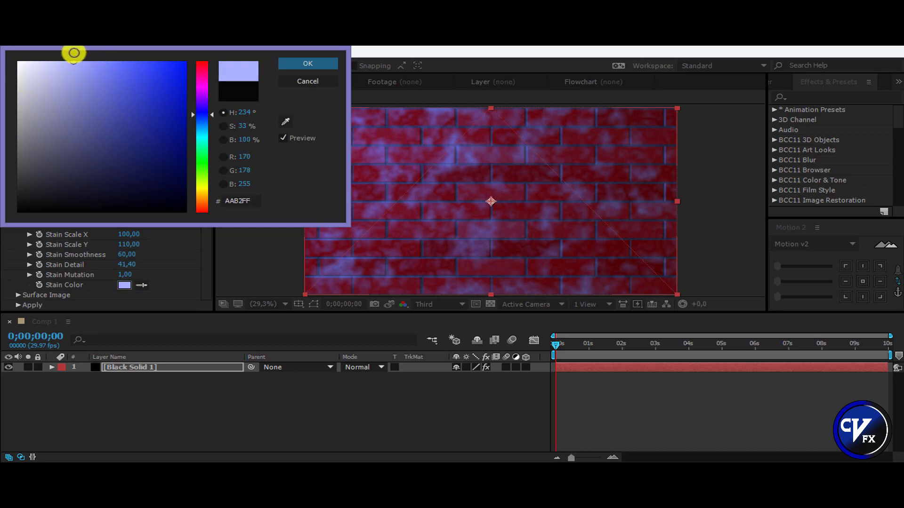
left_click(305, 66)
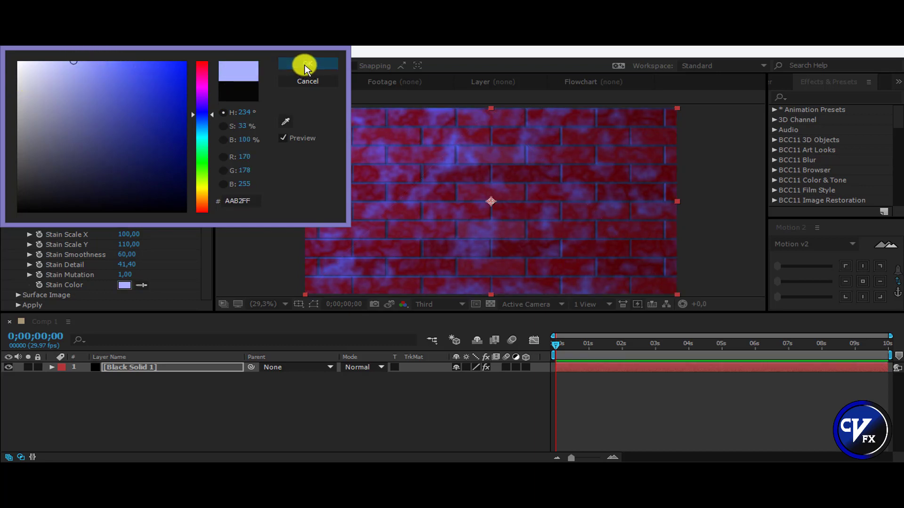
left_click_drag(60, 66, 54, 58)
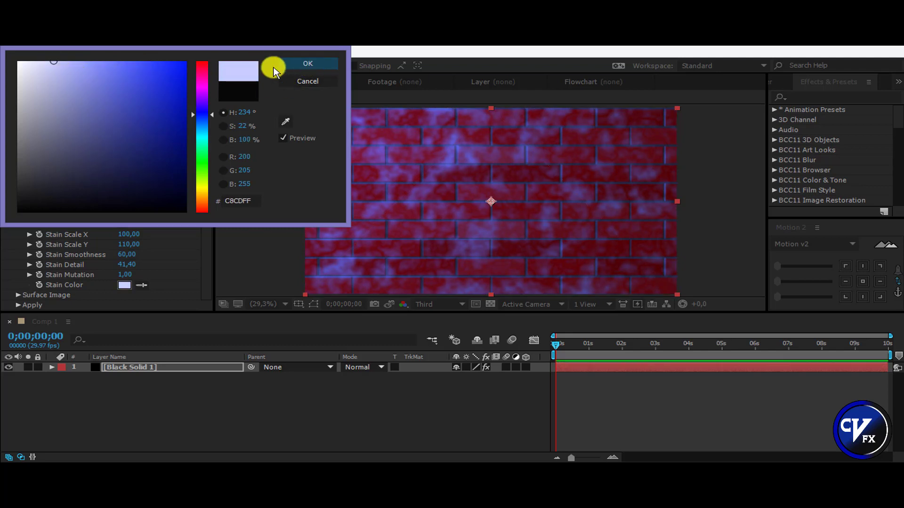
left_click_drag(193, 97, 200, 61)
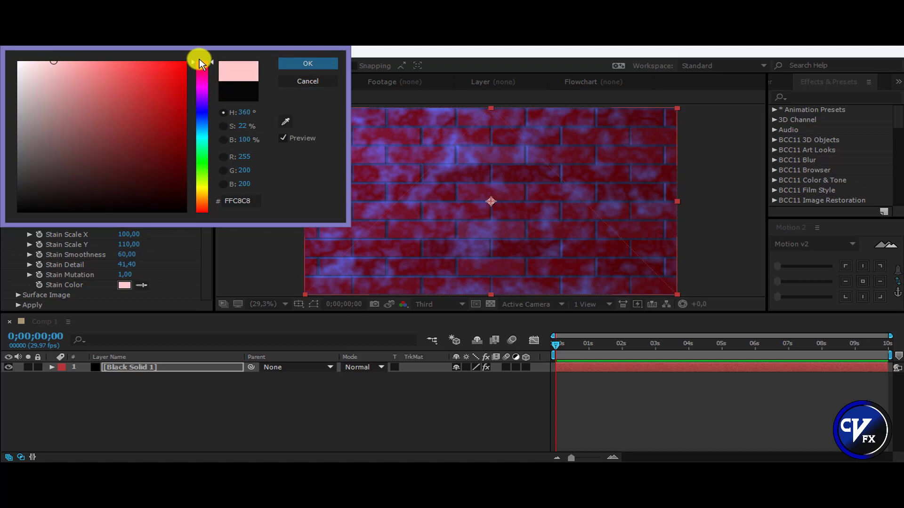
left_click_drag(105, 74, 108, 64)
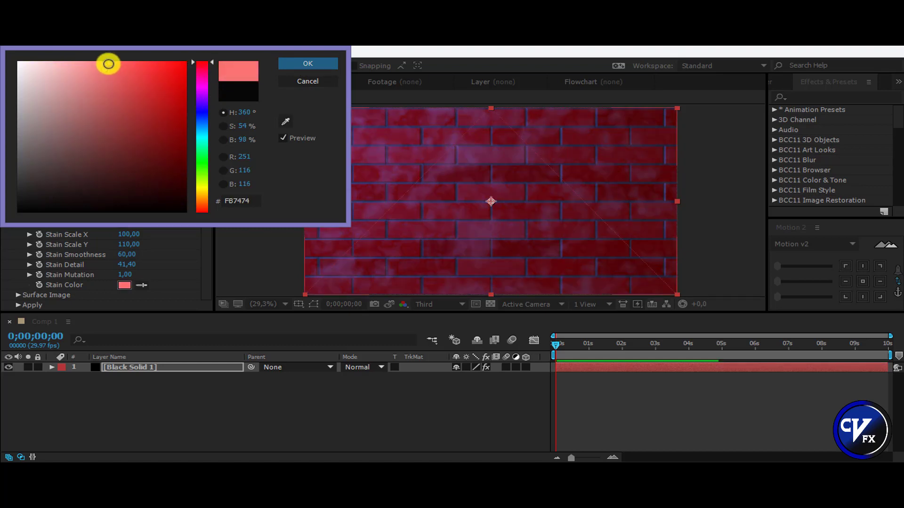
left_click(309, 64)
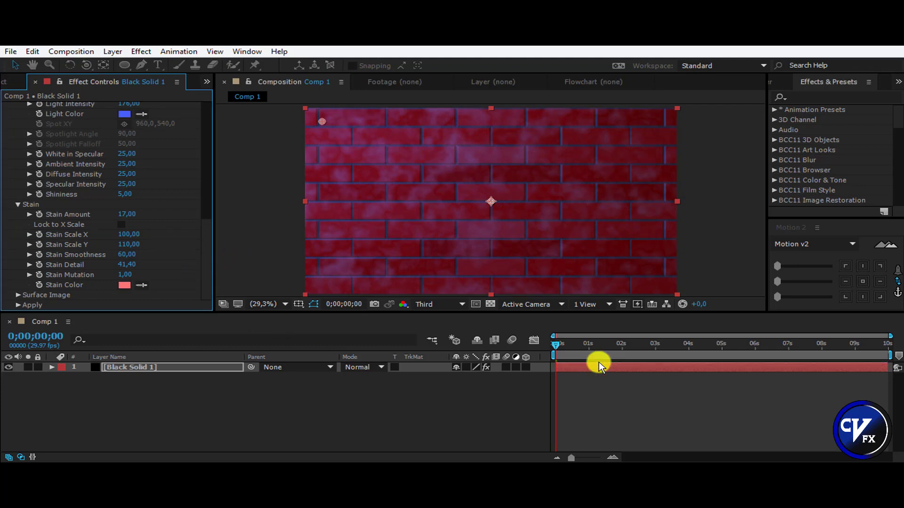
Scrub through the first second of the composition to preview the stained wall, stopping at 0;00;00;09
left_click(581, 343)
mouse_move(575, 345)
left_mouse_down()
mouse_move(597, 346)
mouse_move(565, 344)
left_mouse_up()
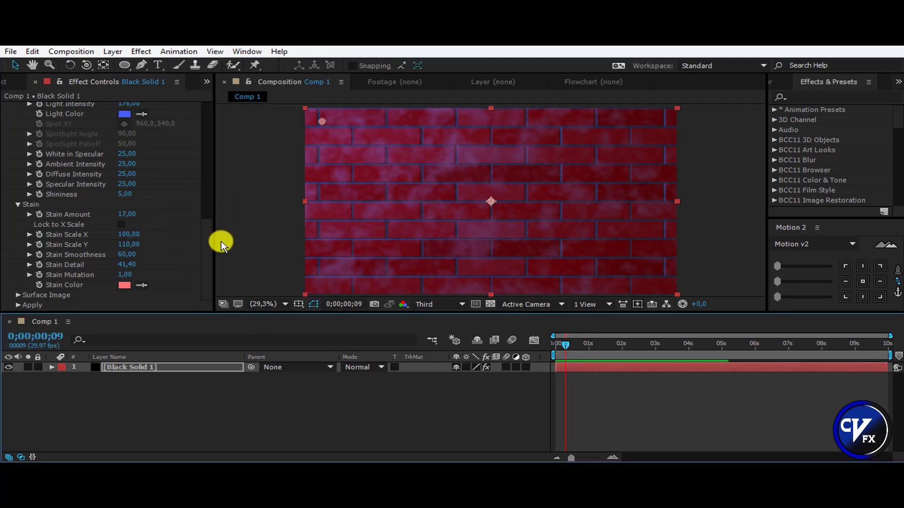
Try tilting the brick pattern diagonally with its Rotation value, and reset the Rotation to 0°
left_click_drag(207, 249, 205, 128)
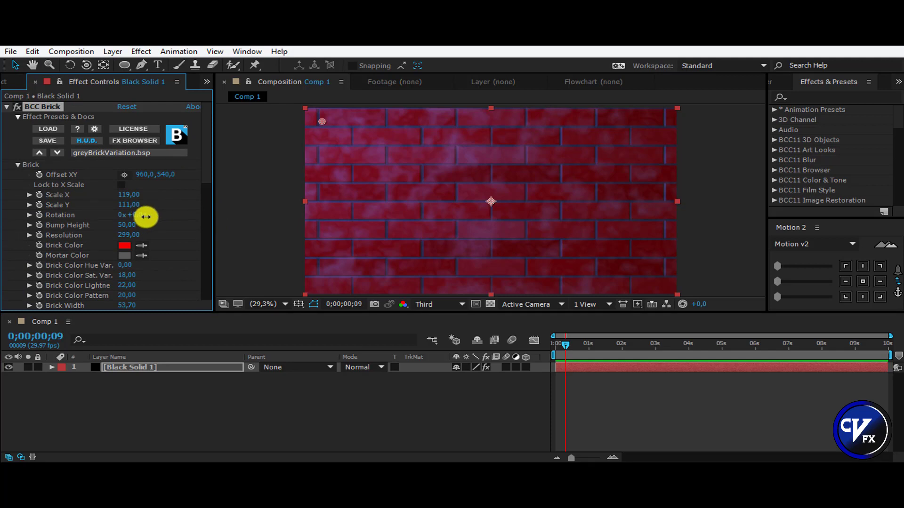
left_click_drag(147, 217, 141, 215)
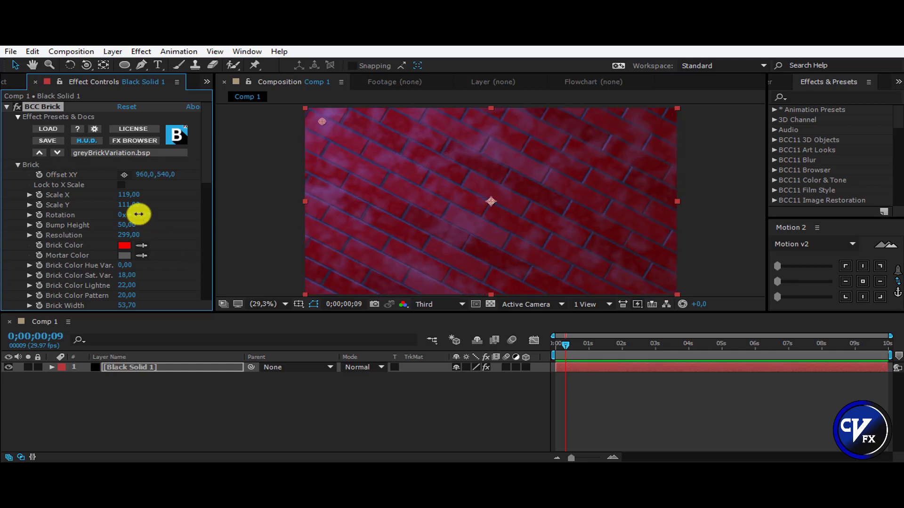
left_click(136, 215)
type("0")
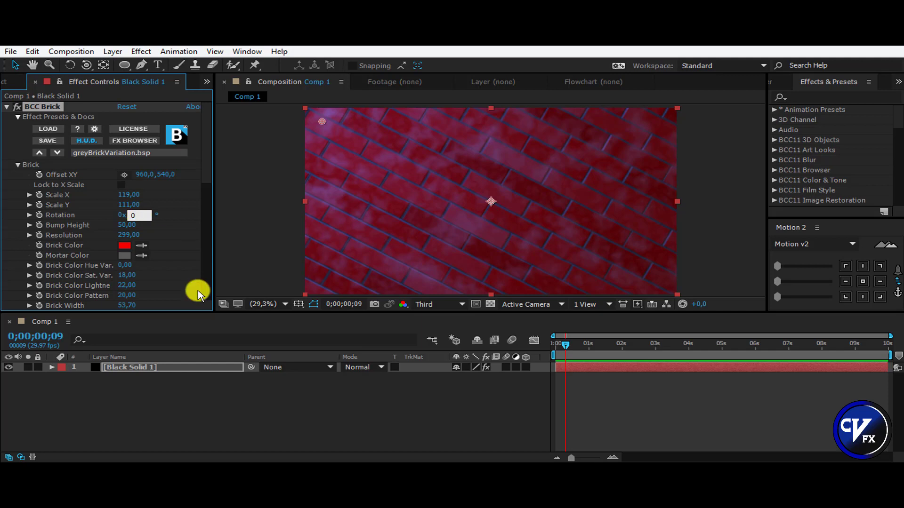
key("Return")
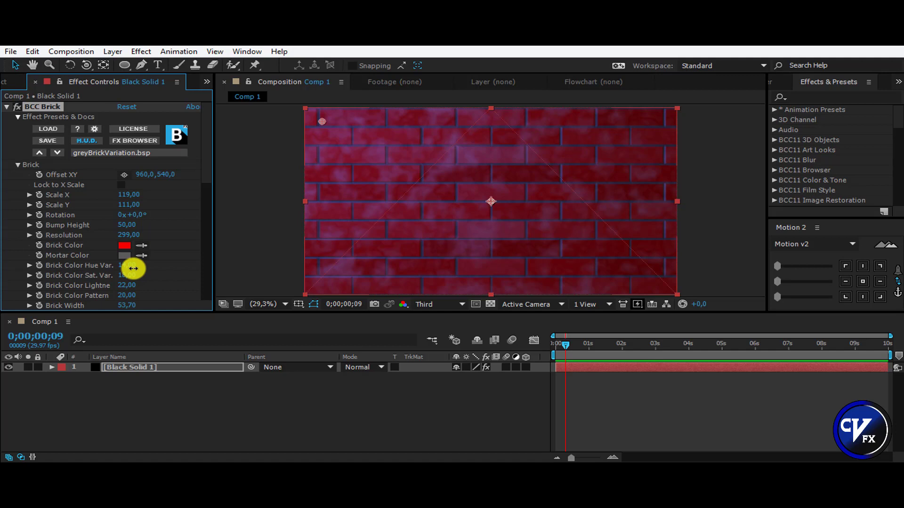
Try different Brick Color Hue Variation values on the wall, and set the value to 0
left_click_drag(133, 268, 133, 267)
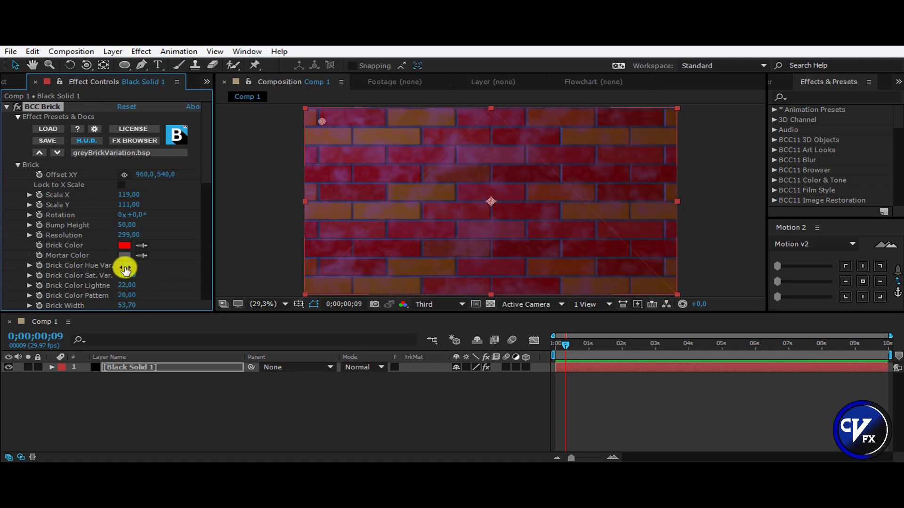
left_click_drag(126, 268, 124, 267)
left_click(125, 267)
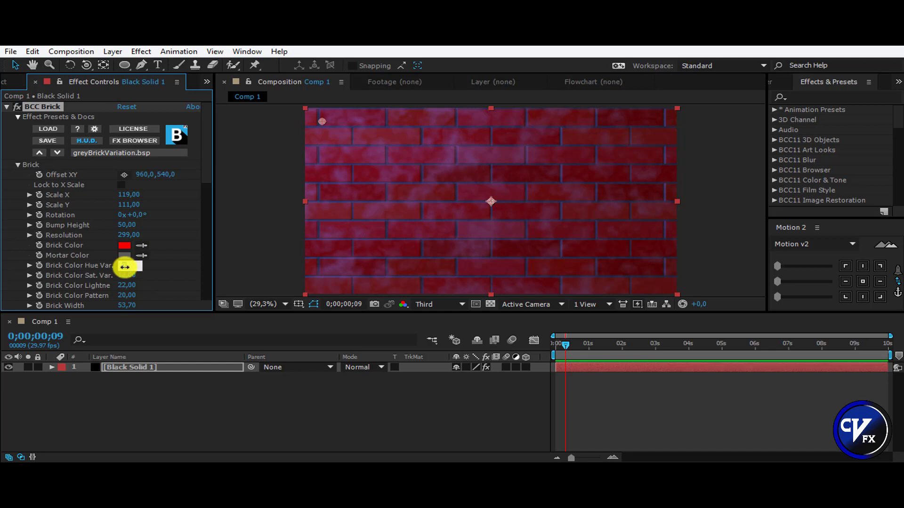
key("Return")
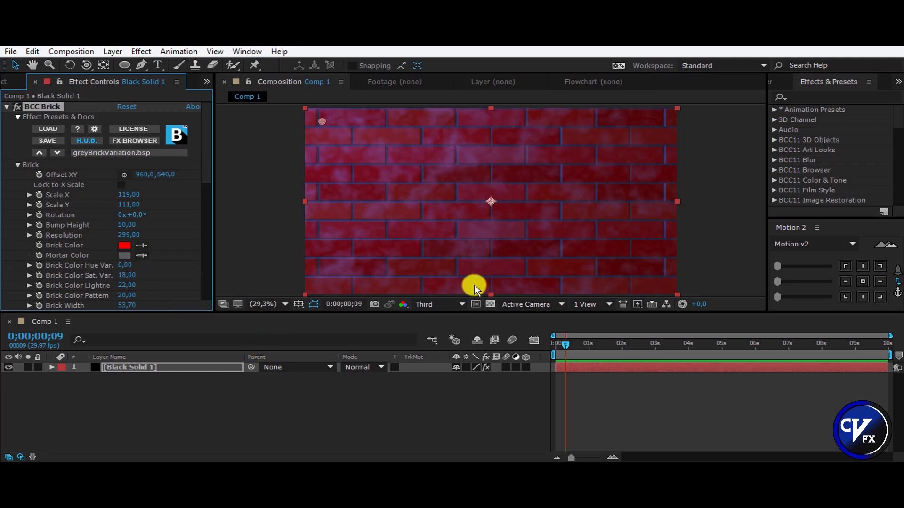
Animate the Brick Color Hue Variation with keyframes of 0 at 0;00;00;00 and 5 at 0;00;01;12
left_click_drag(569, 350, 529, 345)
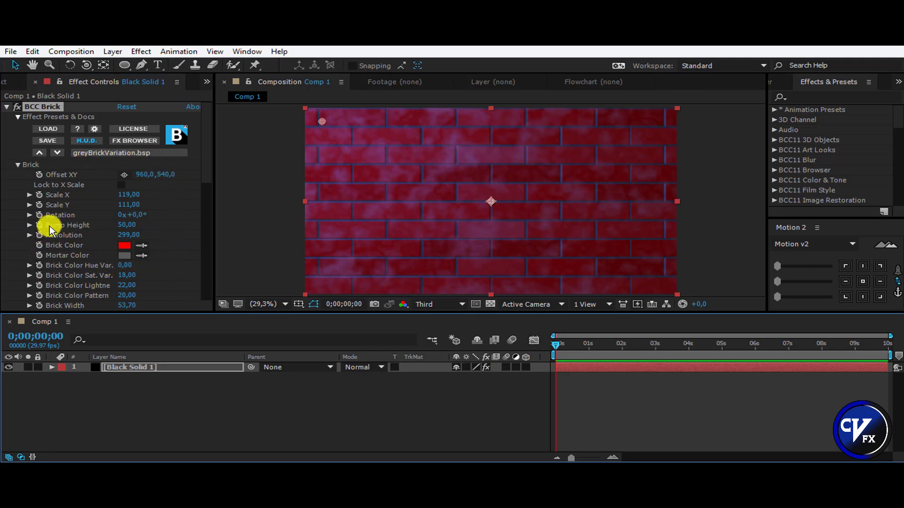
left_click(40, 266)
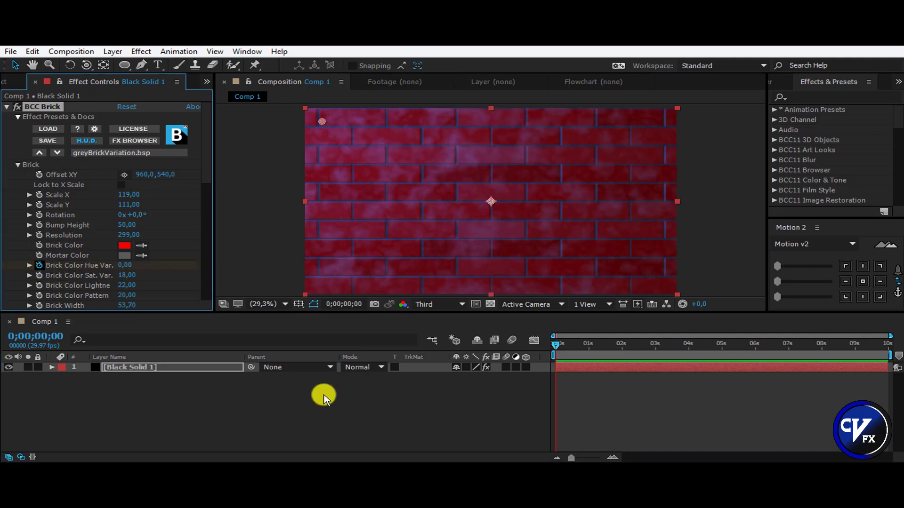
left_click_drag(571, 353, 600, 349)
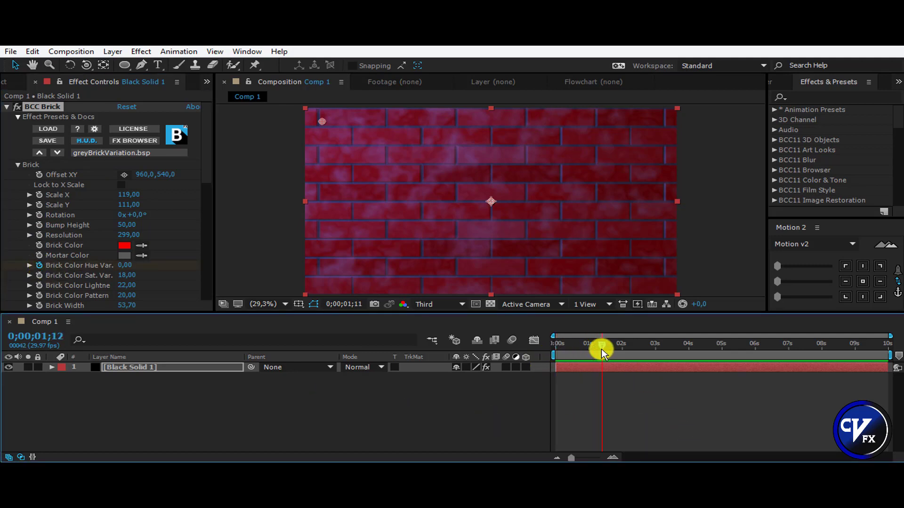
left_click(124, 265)
type("5")
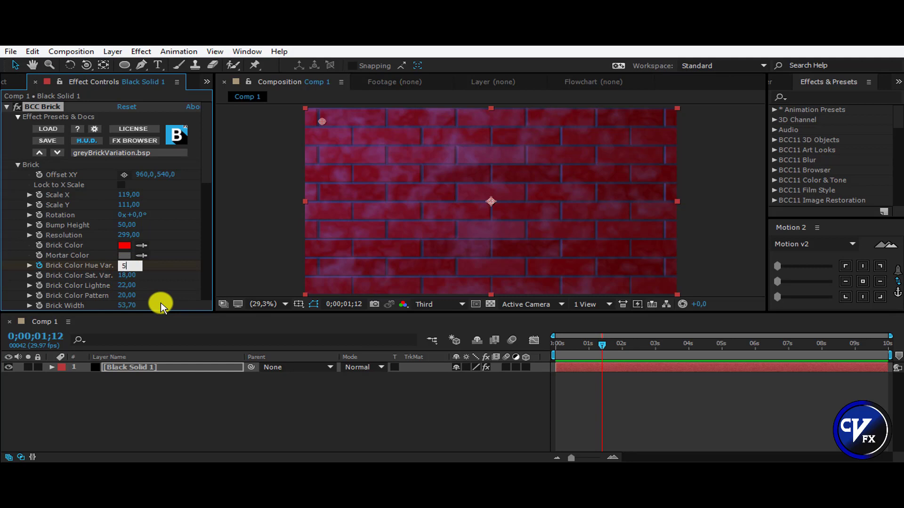
key("Return")
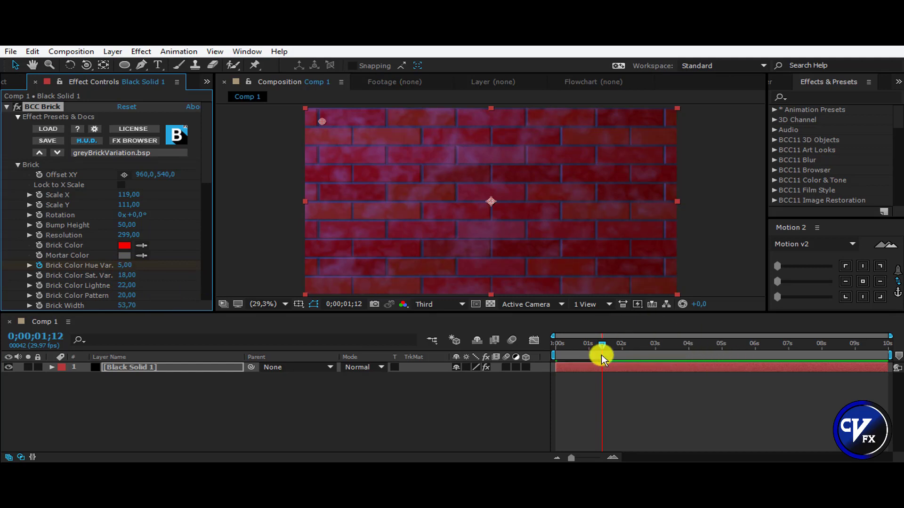
Add Brick Color Hue Variation keyframes of 10 at 0;00;02;20 and 16 at 0;00;03;24
left_click_drag(606, 344, 647, 346)
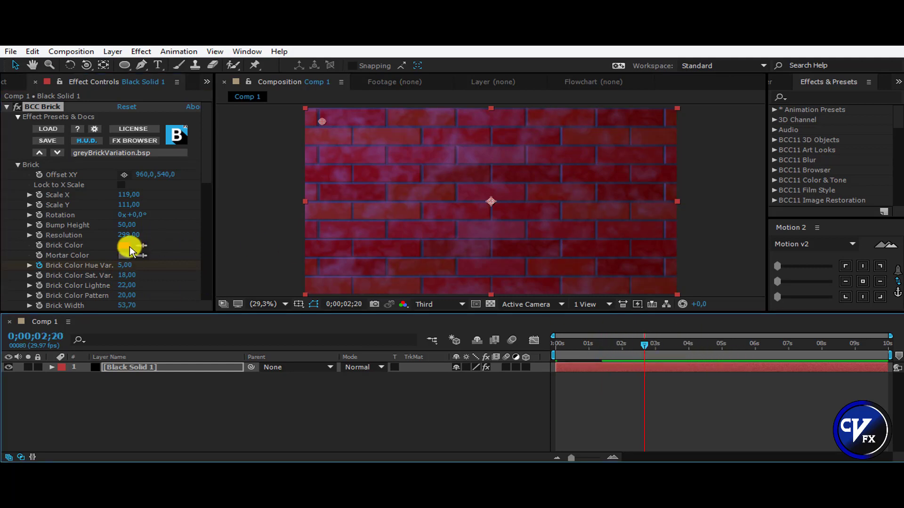
left_click(126, 265)
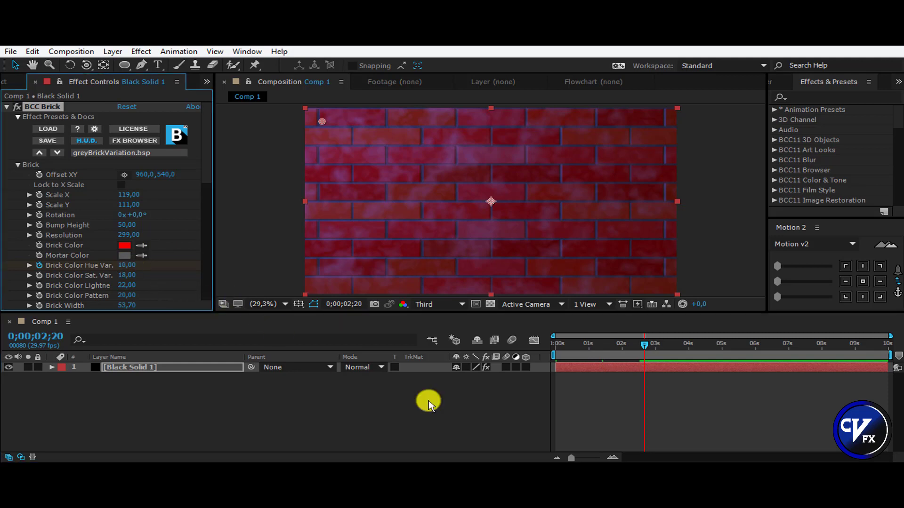
left_click_drag(653, 345, 682, 345)
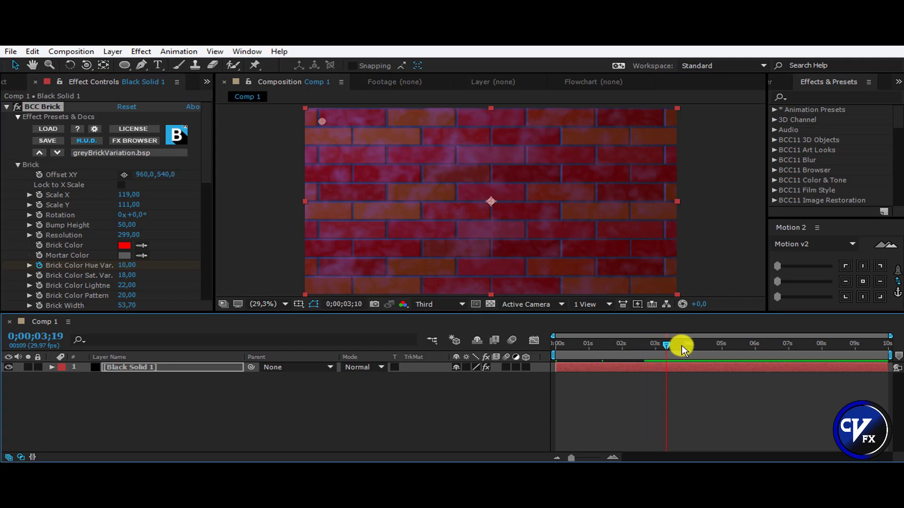
left_click(124, 266)
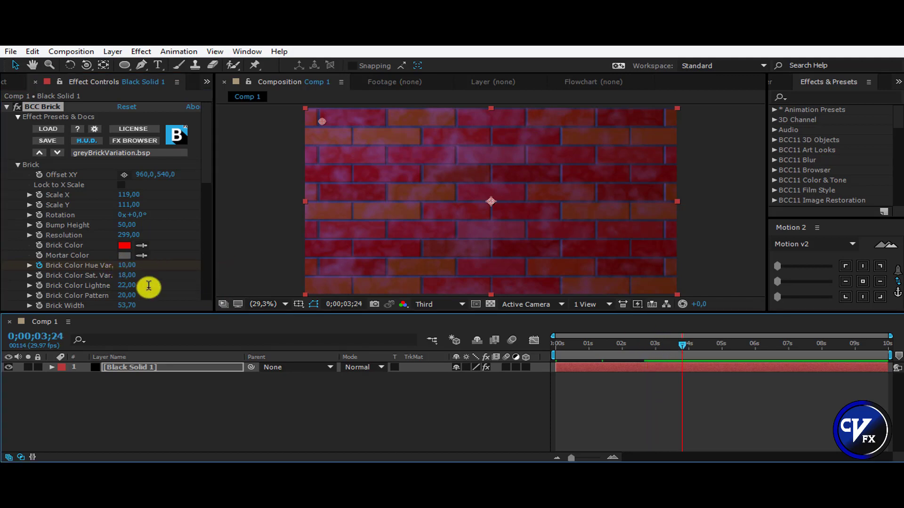
type("1")
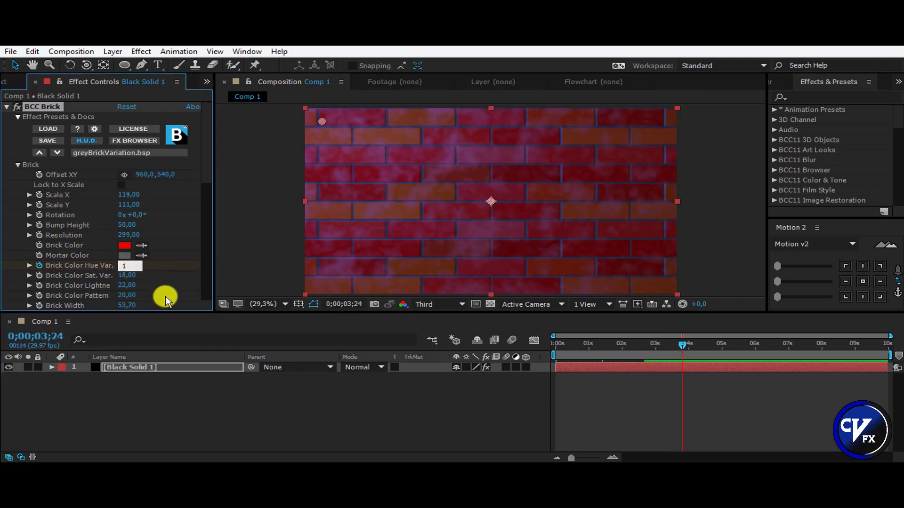
type("6")
key("Return")
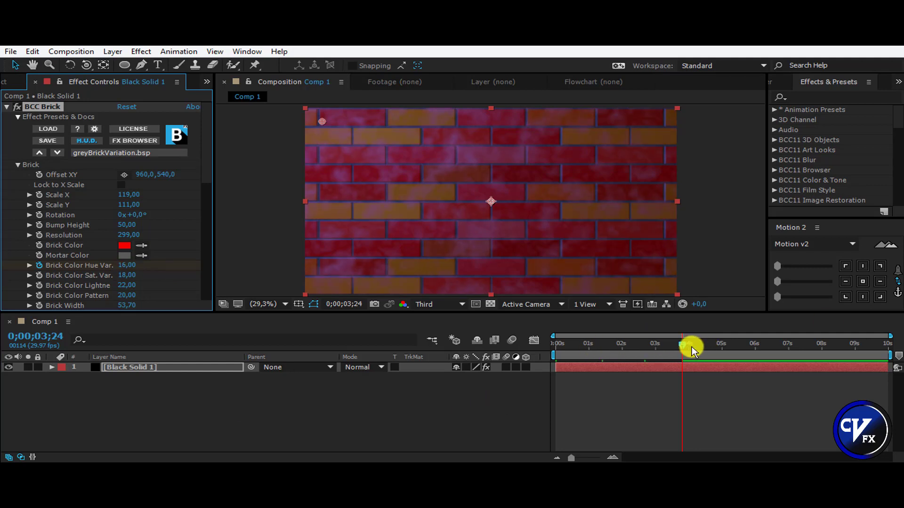
Play the hue variation animation from the start of the composition, and return to the first frame
left_click_drag(681, 344, 347, 351)
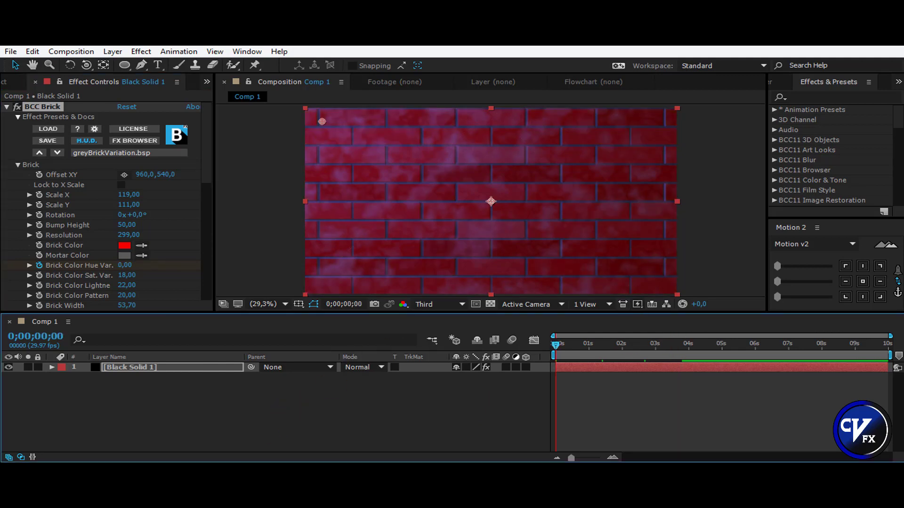
key("space")
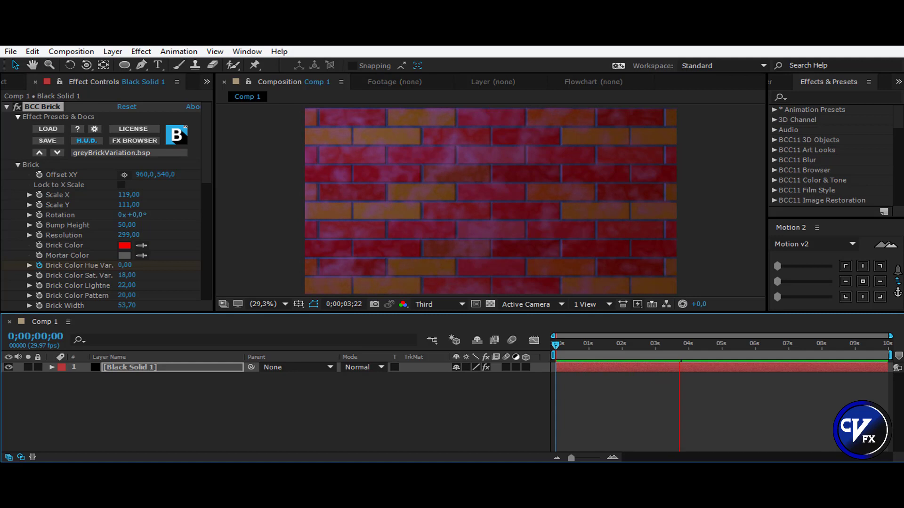
left_click(561, 348)
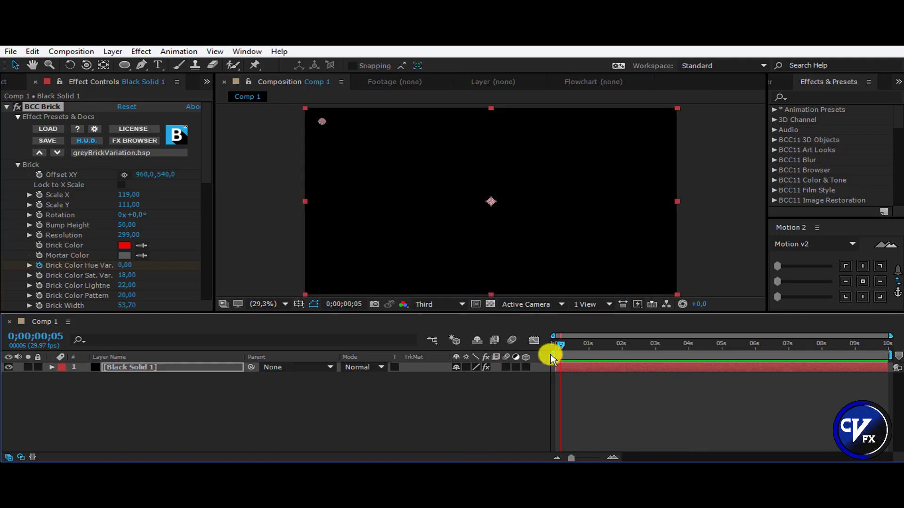
key("Home")
key("space")
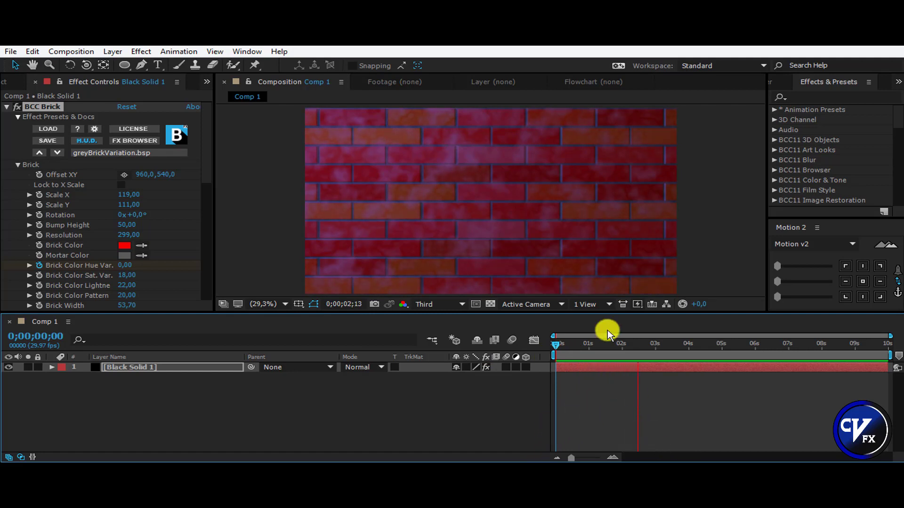
left_click(558, 347)
Load the cellBlock.bsp preset for the BCC Brick effect
left_click(90, 160)
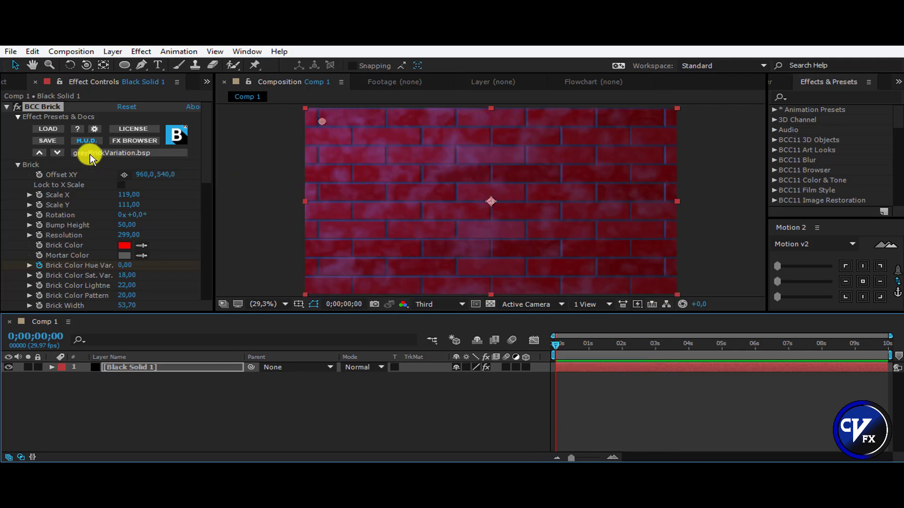
left_click(304, 251)
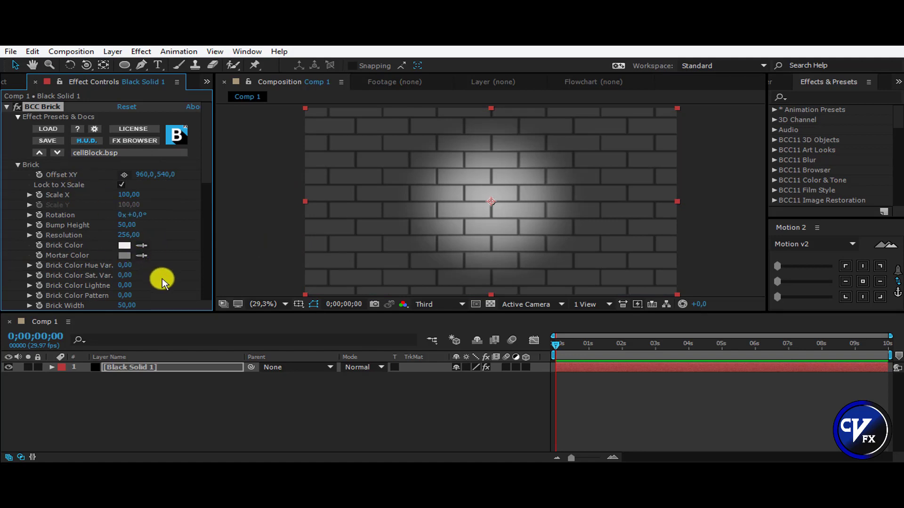
Try dark orange tones such as 9F3C0B and 913406 for the Mortar Color, and apply the result
left_click(126, 258)
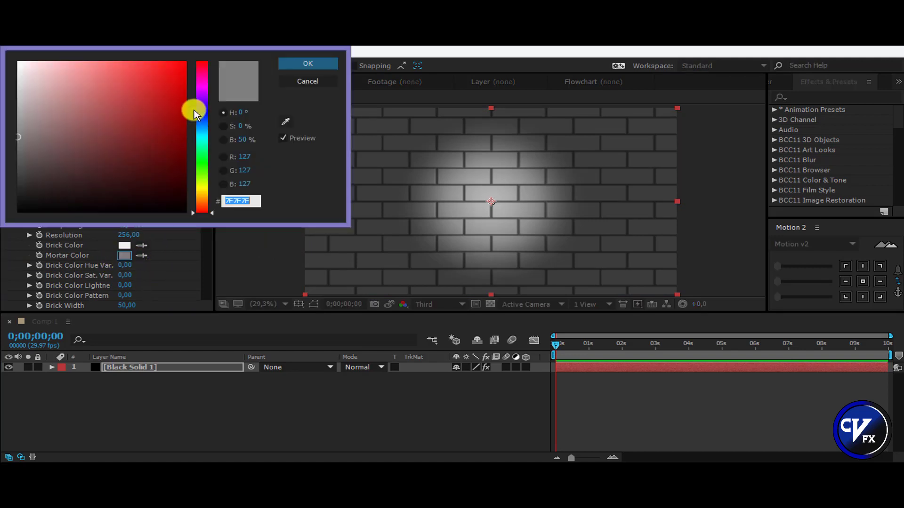
left_click(203, 113)
left_click_drag(203, 113, 204, 207)
left_click(177, 126)
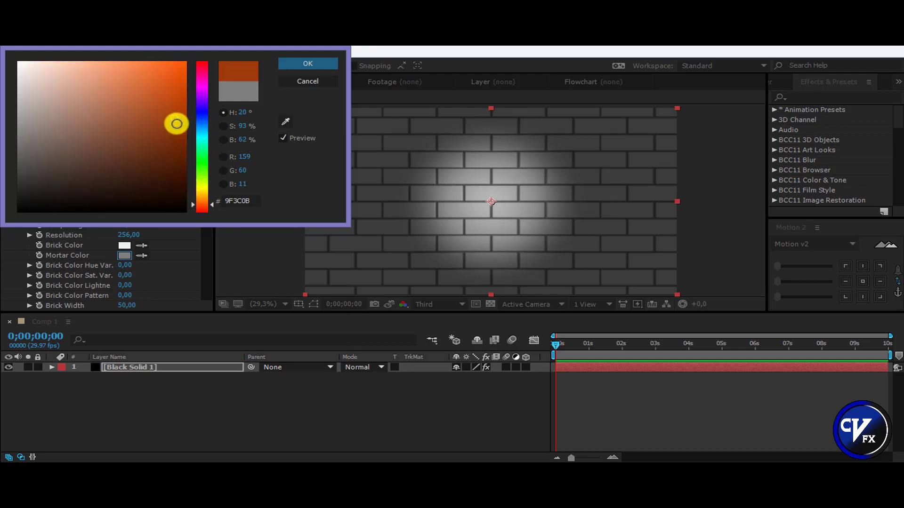
left_click(178, 127)
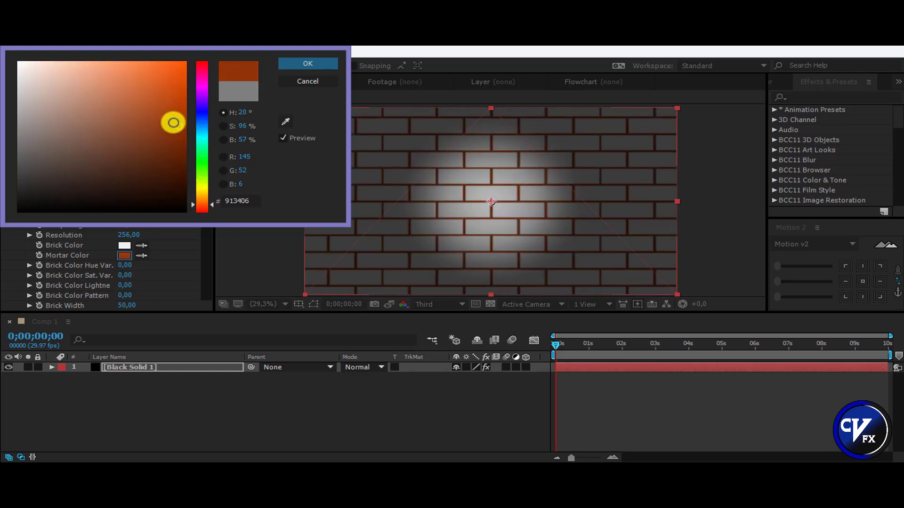
left_click(298, 67)
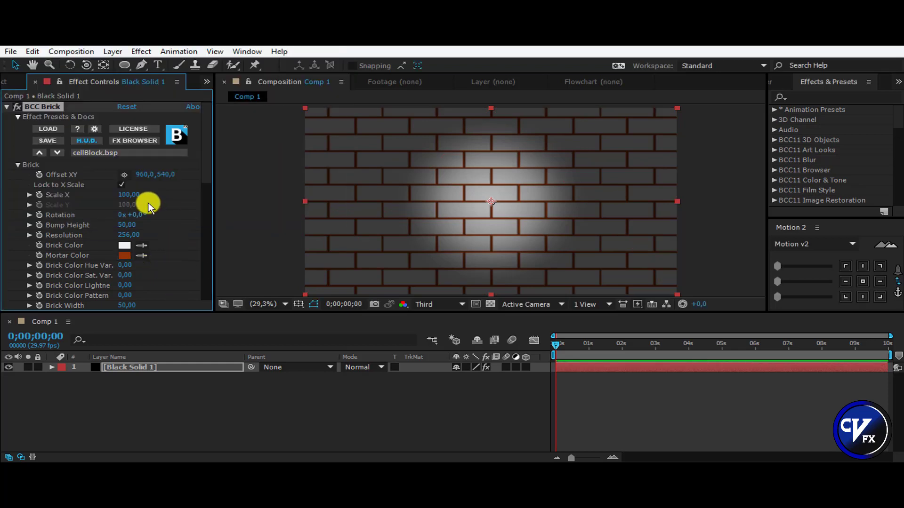
Set the Mortar Thickness to 3.80 and the Mortar Color to dark grey 373635
scroll(156, 241, "down", 4)
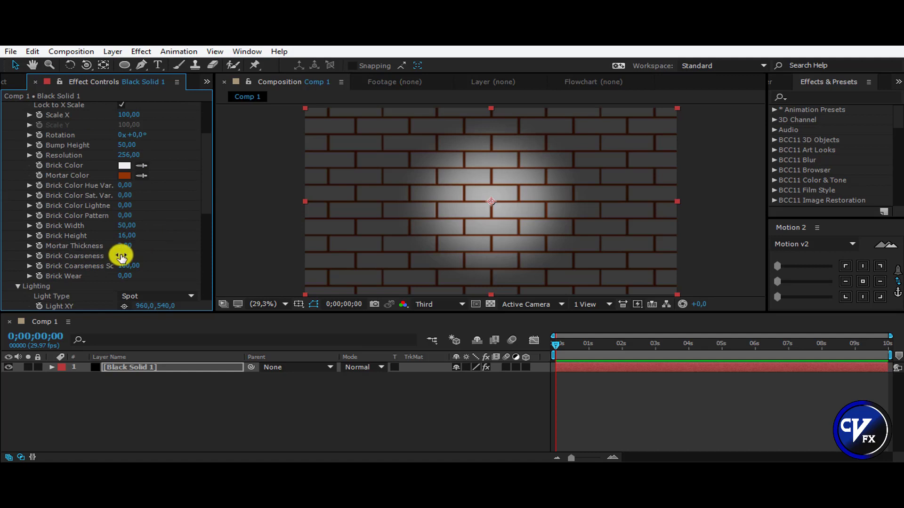
left_click_drag(125, 251, 141, 249)
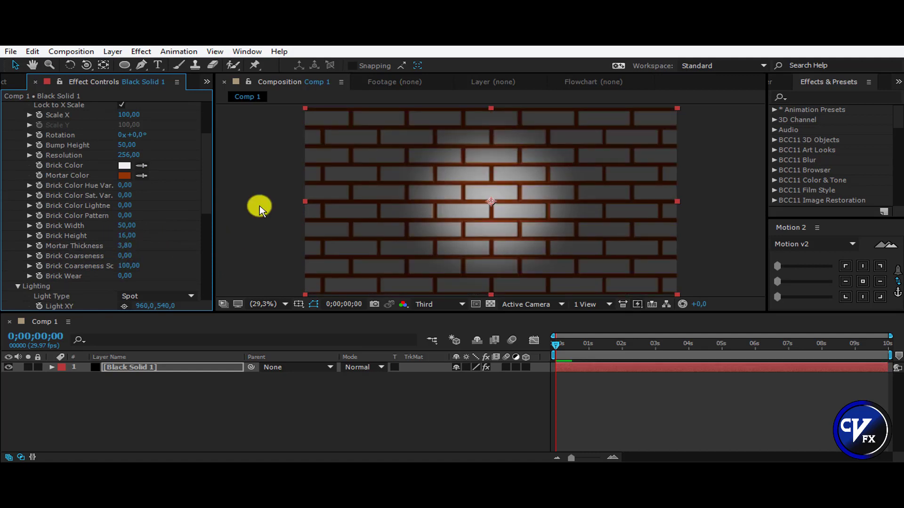
left_click(124, 175)
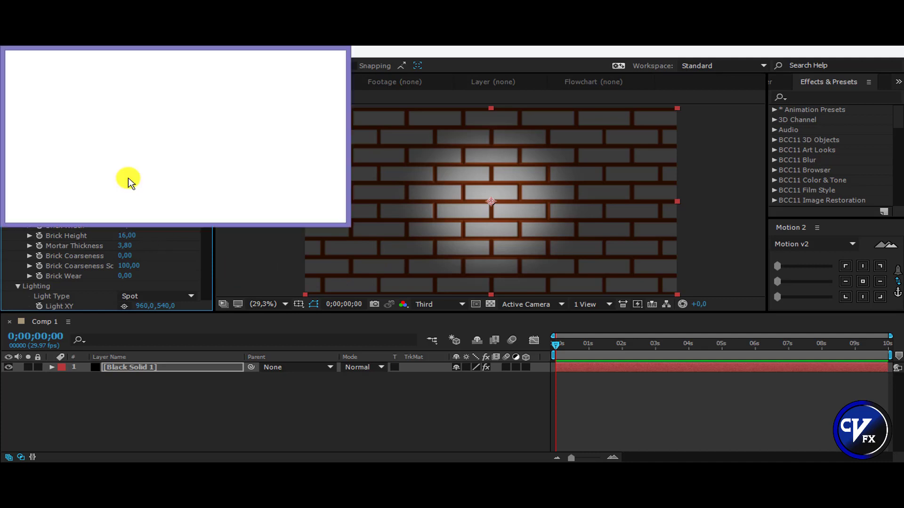
left_click_drag(51, 162, 22, 180)
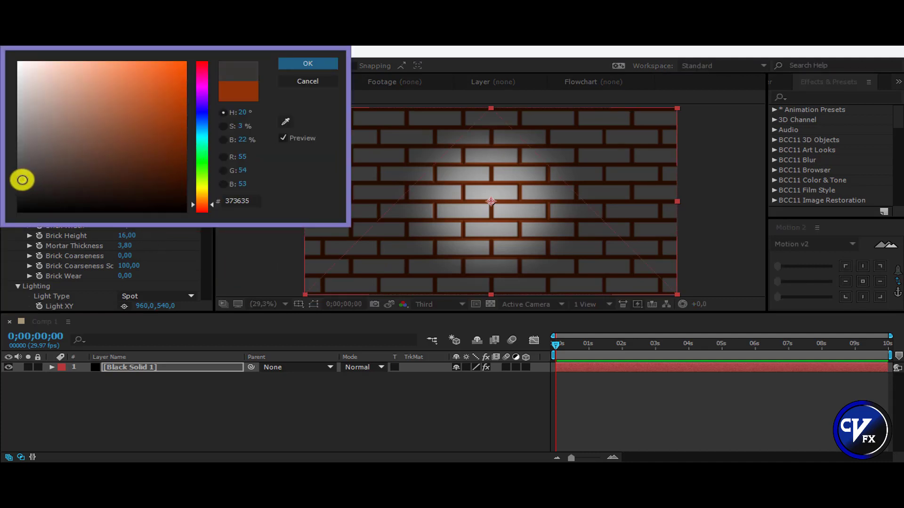
left_click(314, 63)
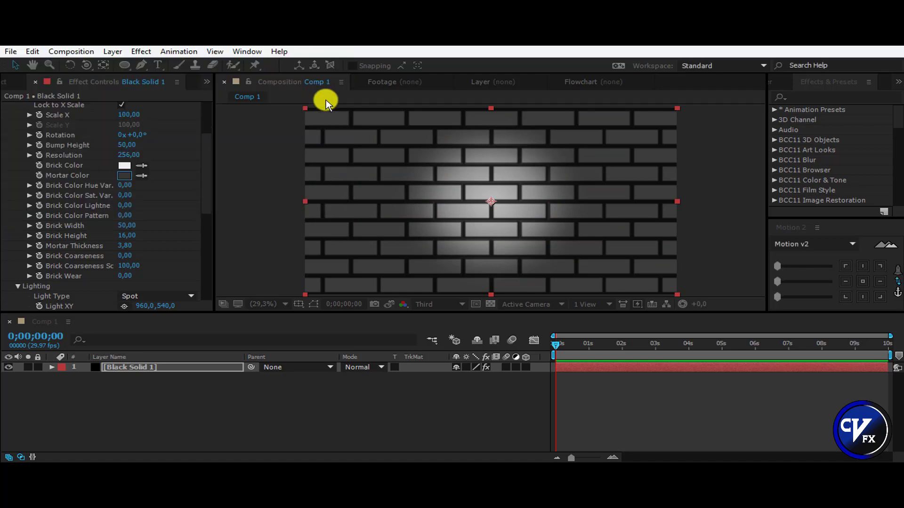
Adjust the lighting with Light XY at 982, 540, Light Z at 2.30, Light Intensity at 80 and Ambient Intensity at 35
scroll(127, 197, "down", 3)
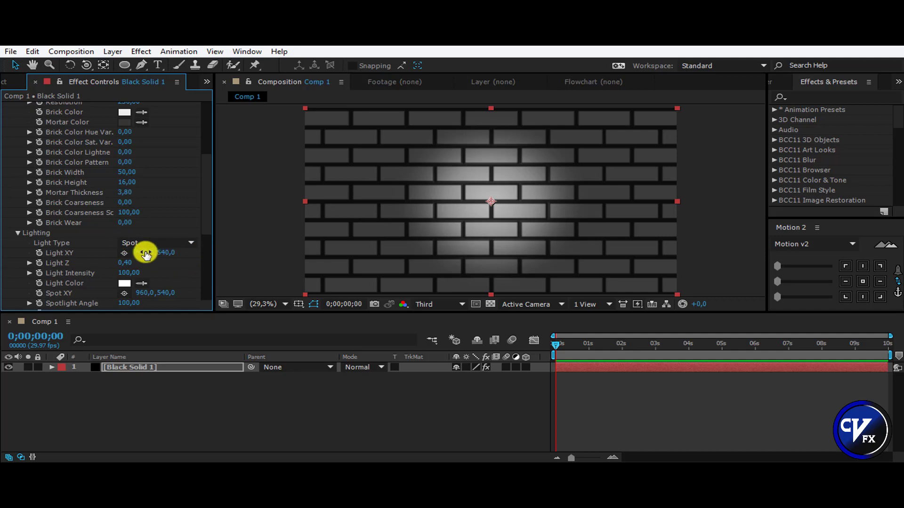
mouse_move(145, 253)
left_mouse_down()
mouse_move(260, 248)
mouse_move(155, 247)
mouse_move(131, 262)
mouse_move(152, 264)
left_mouse_up()
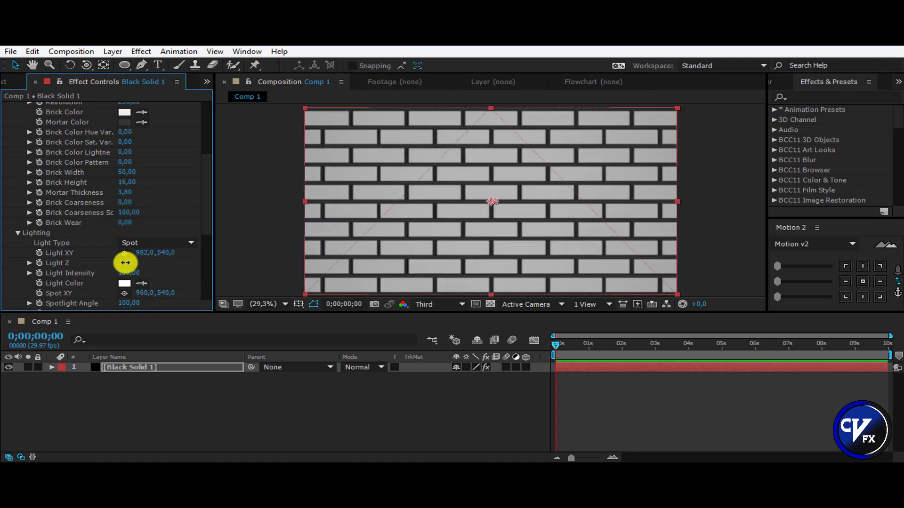
left_click_drag(125, 263, 123, 266)
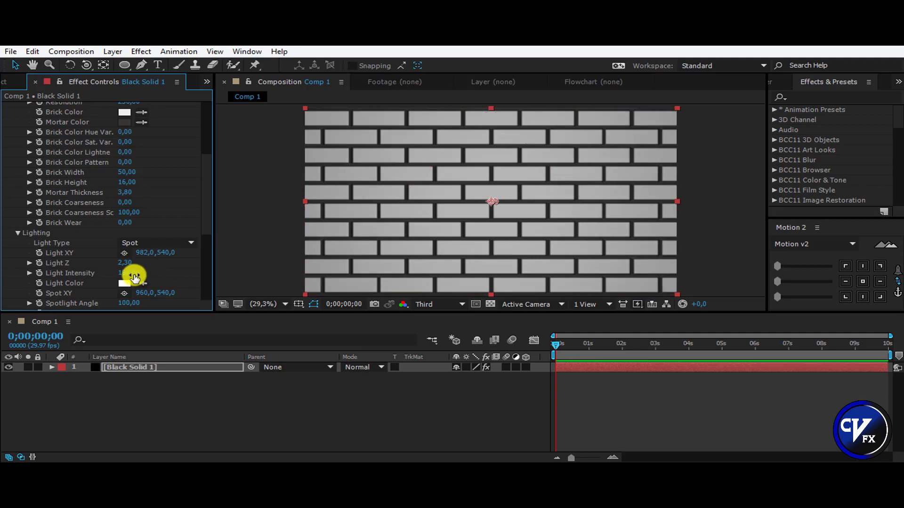
left_click_drag(118, 273, 130, 275)
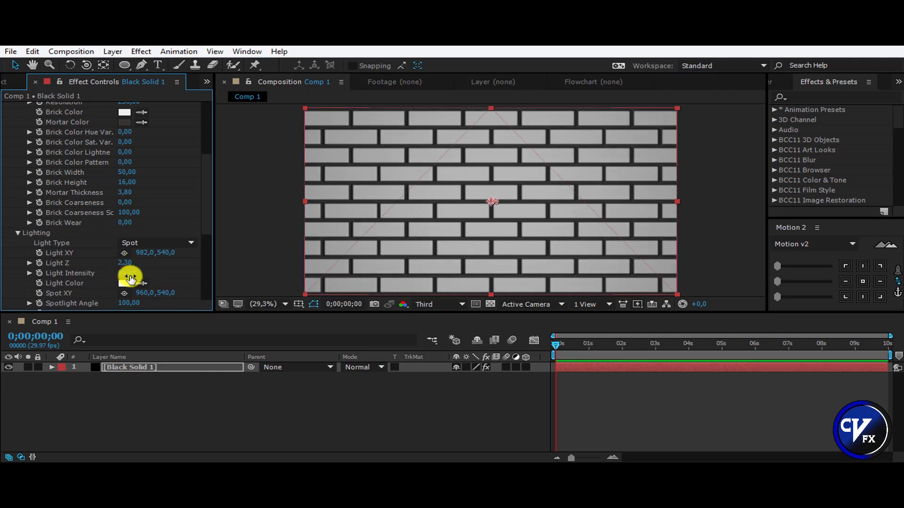
scroll(173, 219, "down", 3)
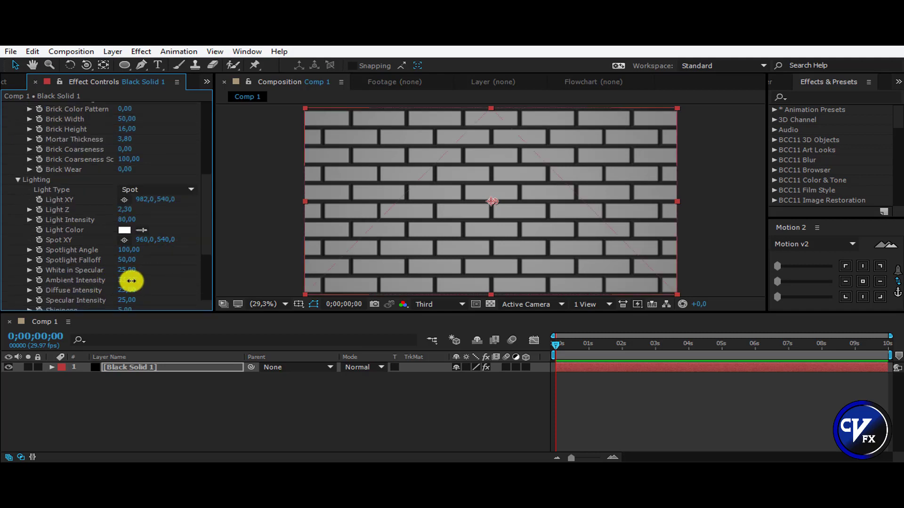
left_click_drag(132, 281, 132, 281)
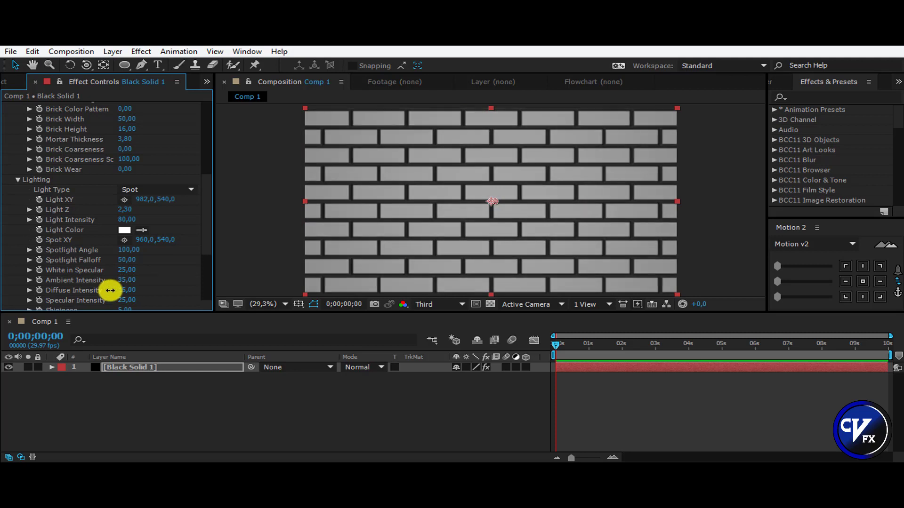
Set the brick texture's Stain Amount to 15 and try different Stain Scale X values
scroll(144, 246, "up", 2)
scroll(144, 234, "up", 5)
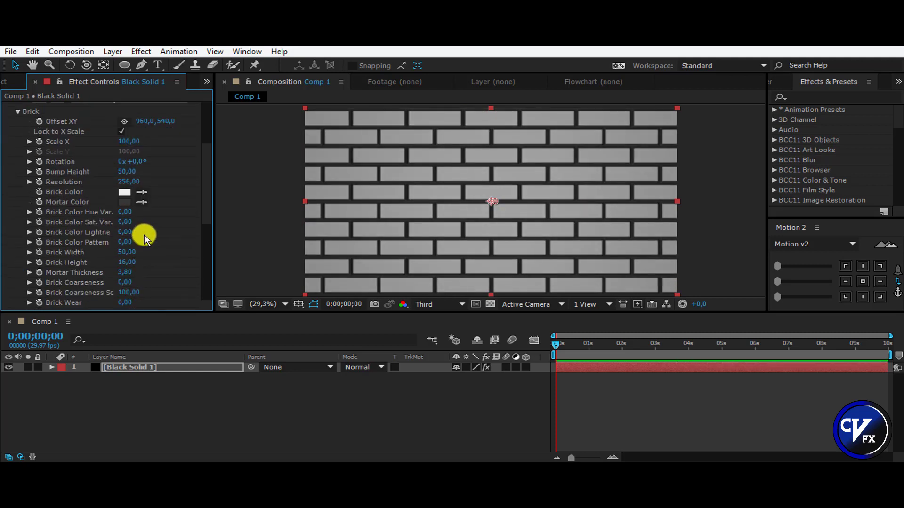
scroll(150, 213, "down", 4)
scroll(151, 213, "down", 7)
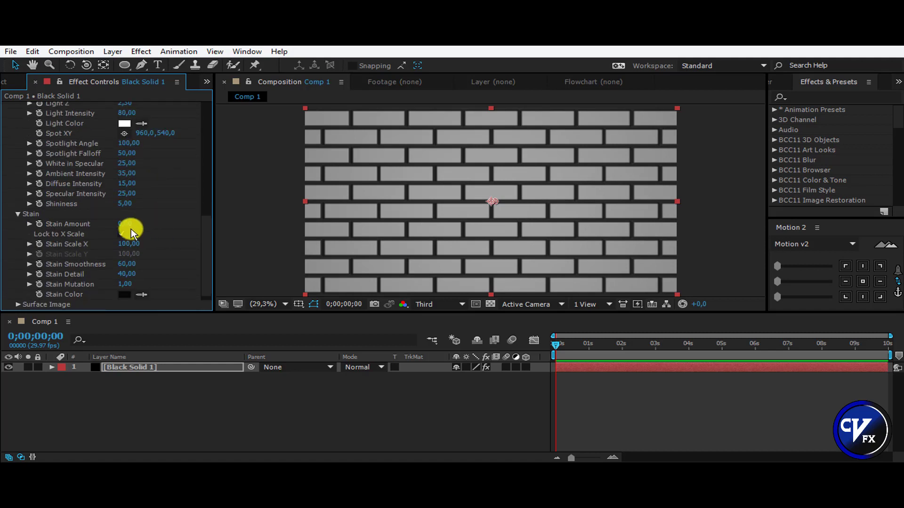
left_click_drag(126, 226, 135, 225)
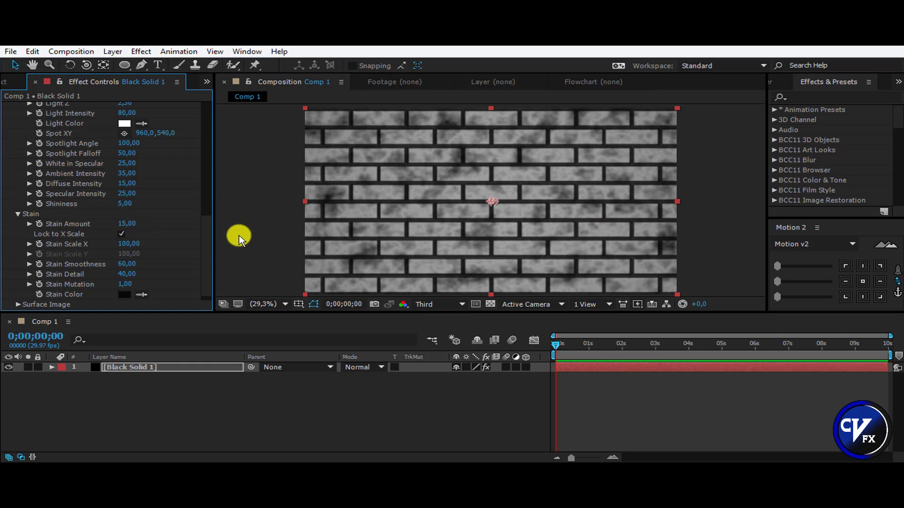
scroll(200, 207, "down", 1)
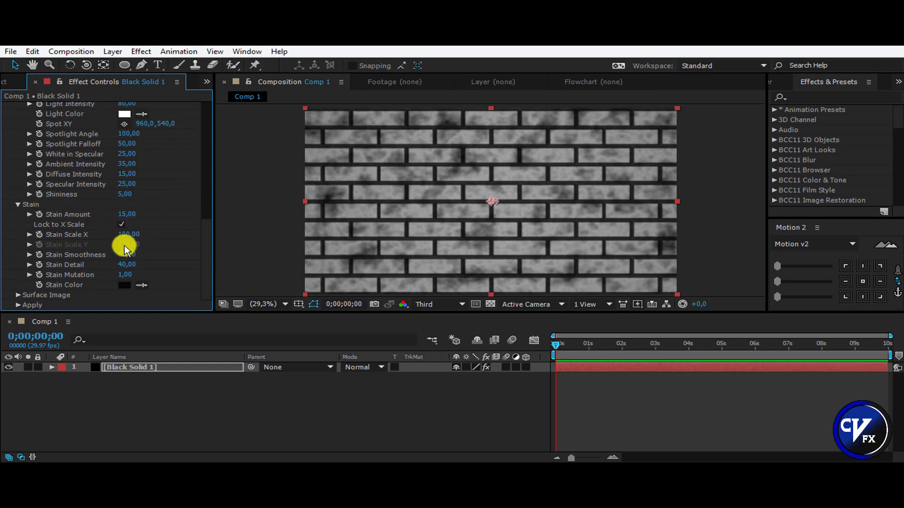
left_click_drag(120, 235, 127, 237)
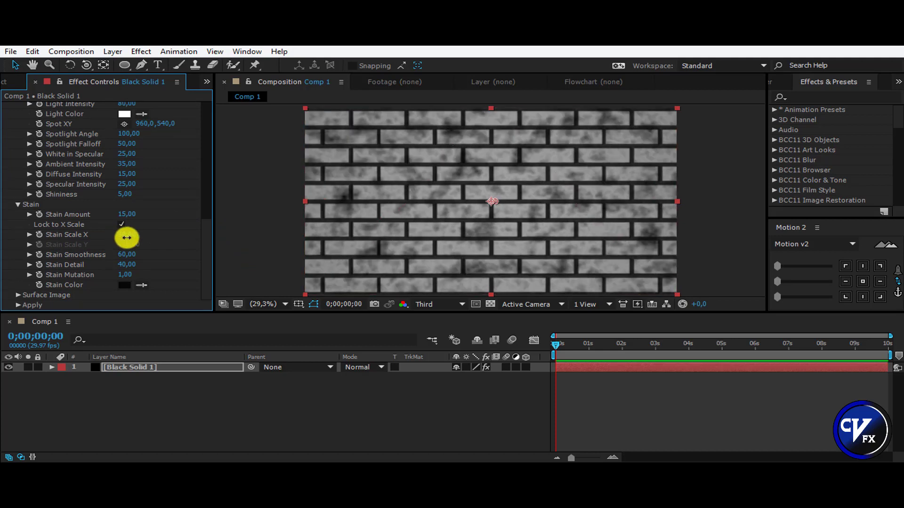
left_click_drag(126, 238, 216, 132)
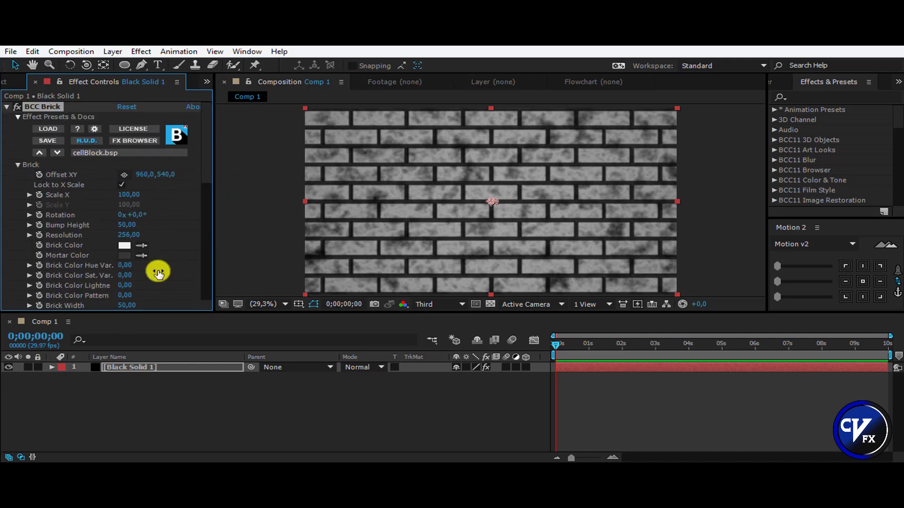
Browse the BCC Brick presets in the FX Browser, preview colorfulTiles.bsp in playback and apply it
left_click(142, 142)
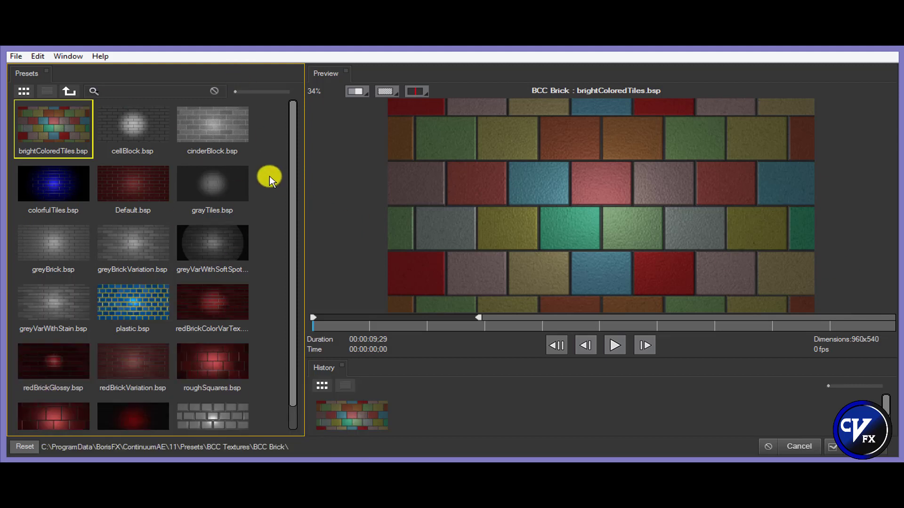
left_click_drag(295, 231, 291, 278)
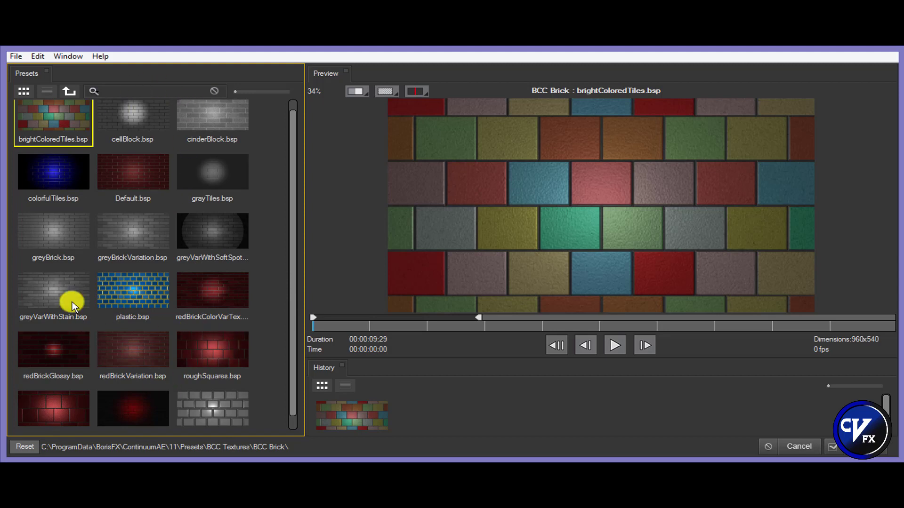
left_click(61, 168)
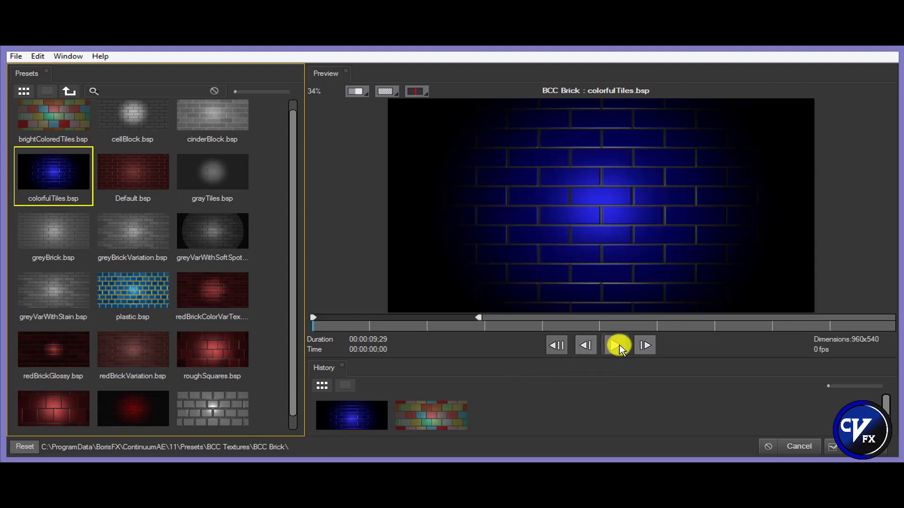
left_click(618, 346)
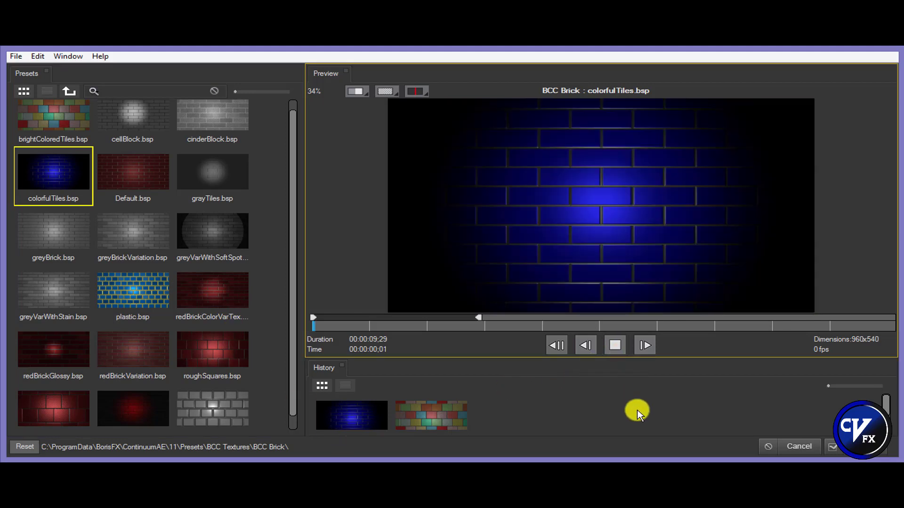
left_click(337, 326)
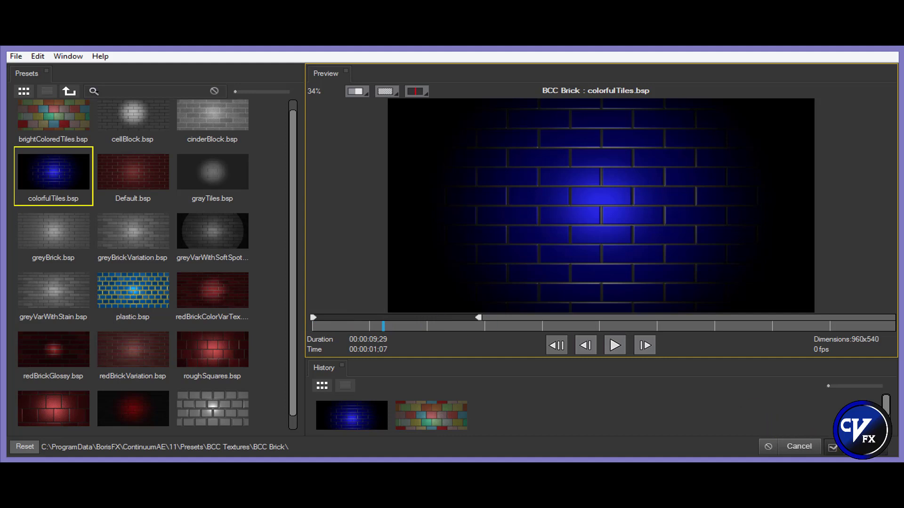
left_click(832, 447)
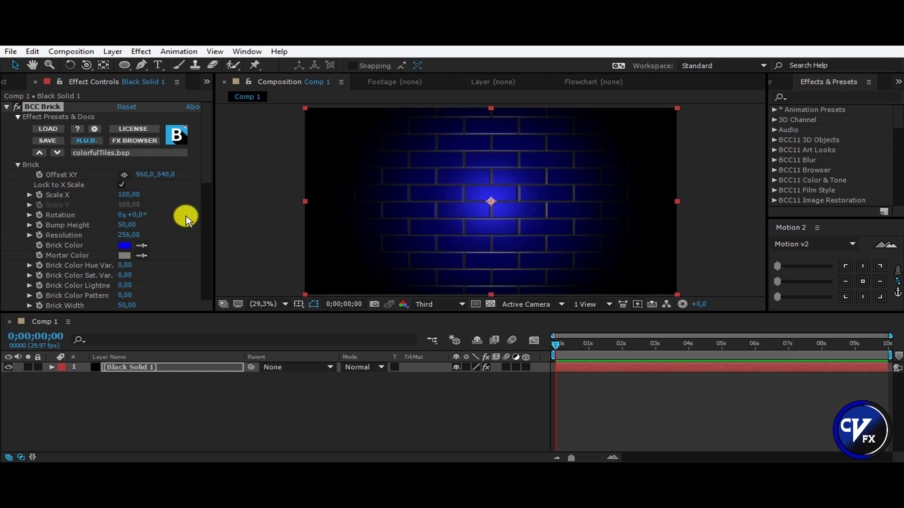
Change the Light Type of the BCC Brick lighting to Point
left_click(212, 165)
left_click_drag(212, 164, 214, 280)
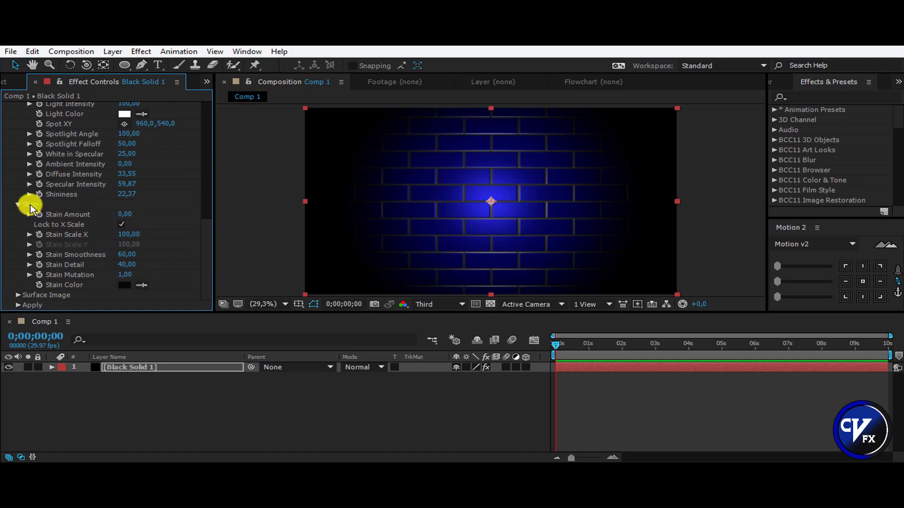
scroll(60, 200, "up", 3)
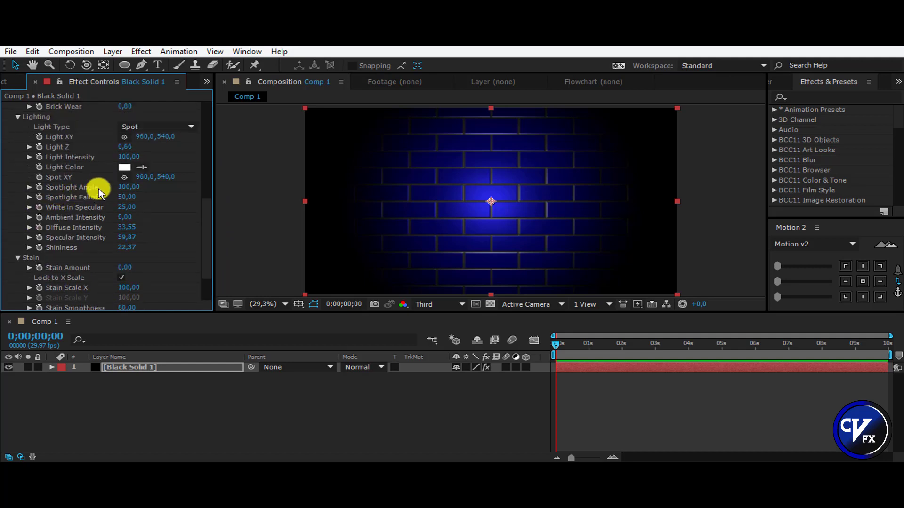
left_click(130, 126)
left_click(150, 140)
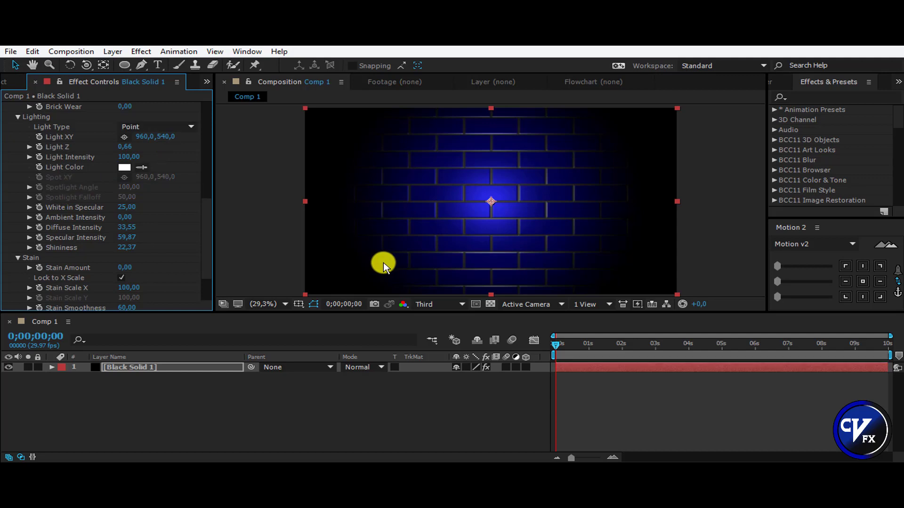
Set the Light Color to light red, with Specular Intensity at 75.87 and White in Specular at 37
left_click(129, 168)
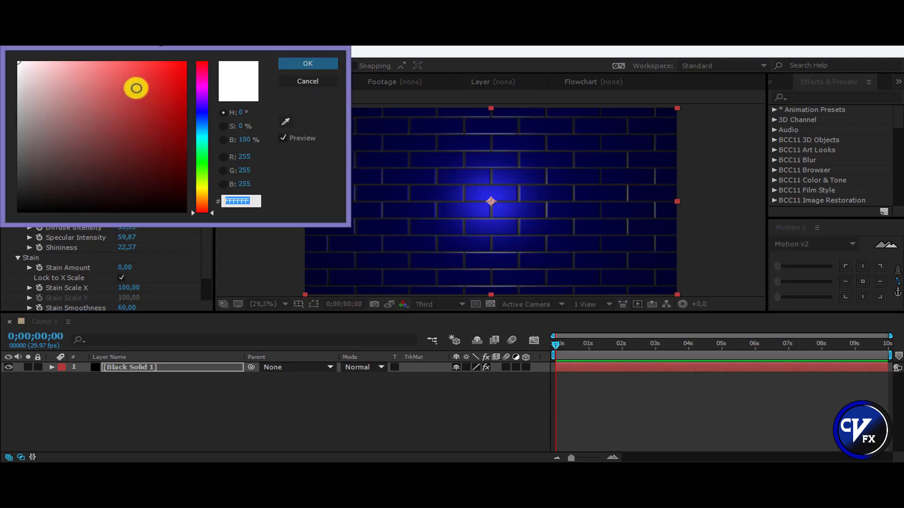
left_click_drag(135, 86, 125, 61)
left_click(307, 60)
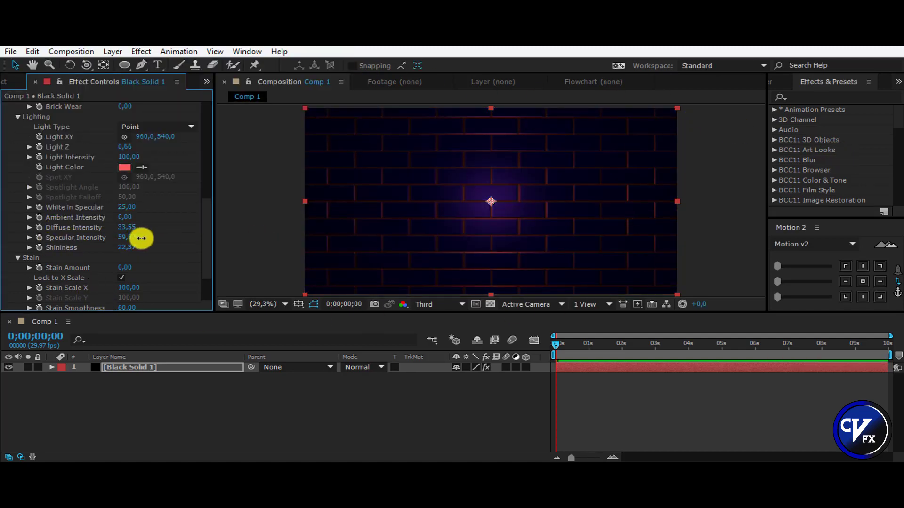
left_click_drag(142, 238, 170, 271)
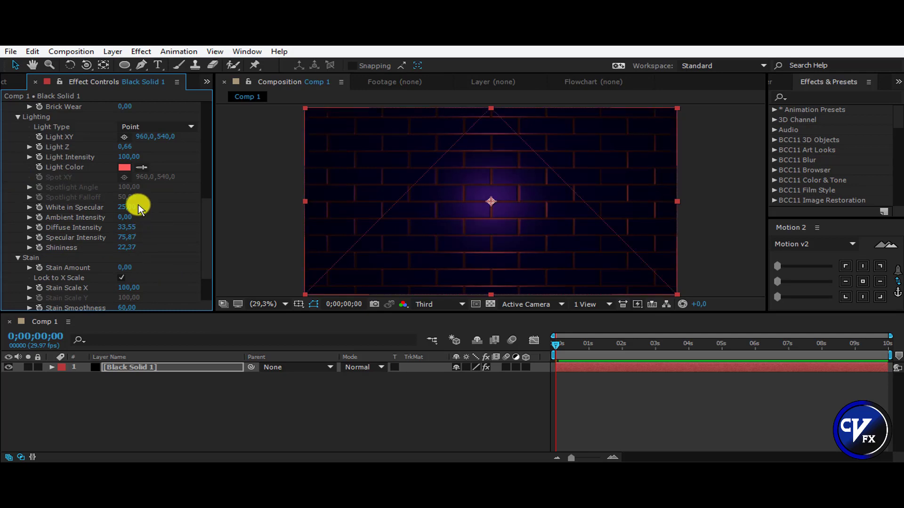
left_click_drag(142, 207, 234, 290)
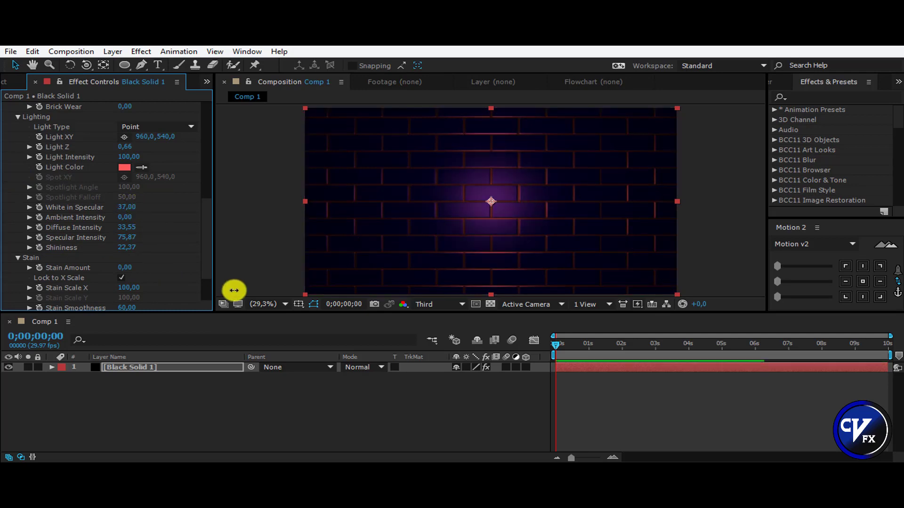